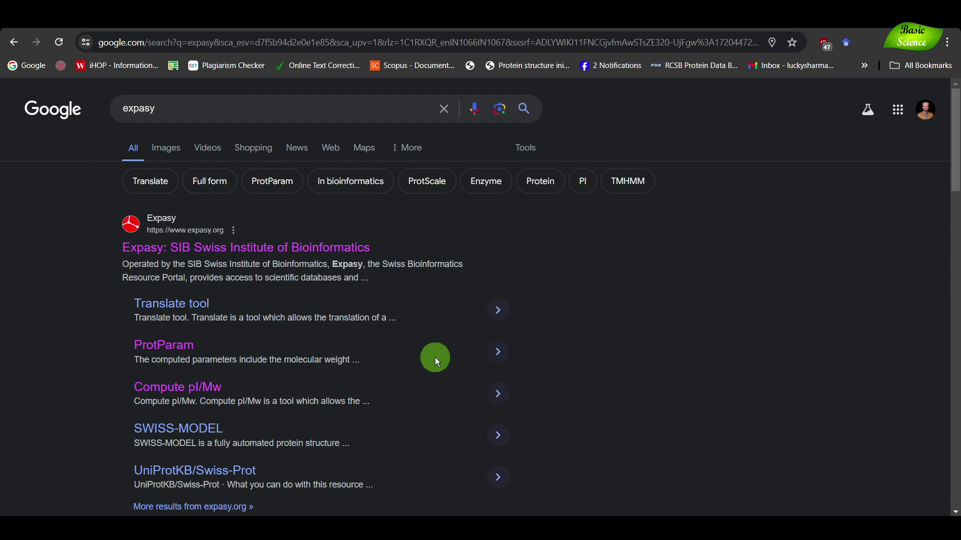
# - Replace the Google query with 'Expasy' and run the search
pyautogui.click(209, 110)
pyautogui.press('BackSpace')
pyautogui.press('BackSpace')
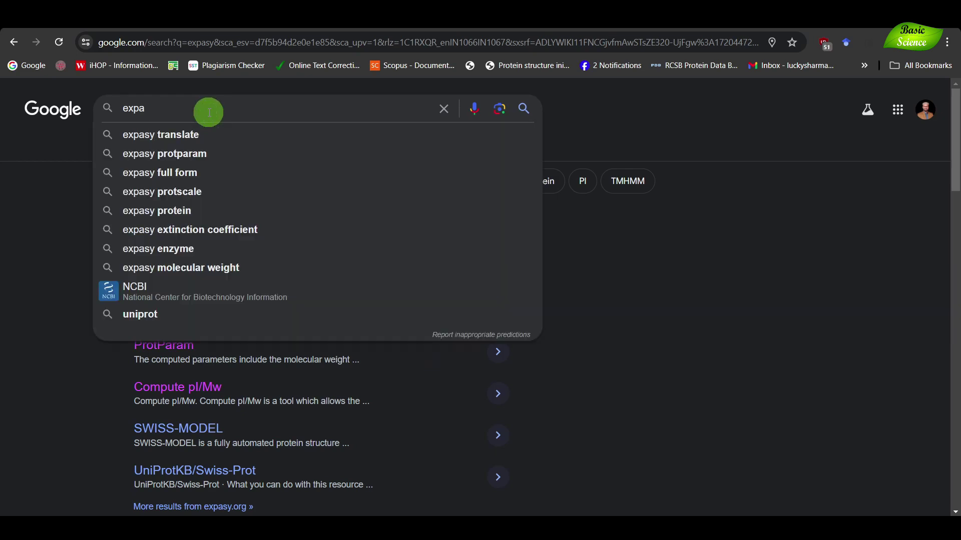
pyautogui.press('BackSpace')
pyautogui.press('BackSpace')
pyautogui.press('BackSpace')
pyautogui.press('BackSpace')
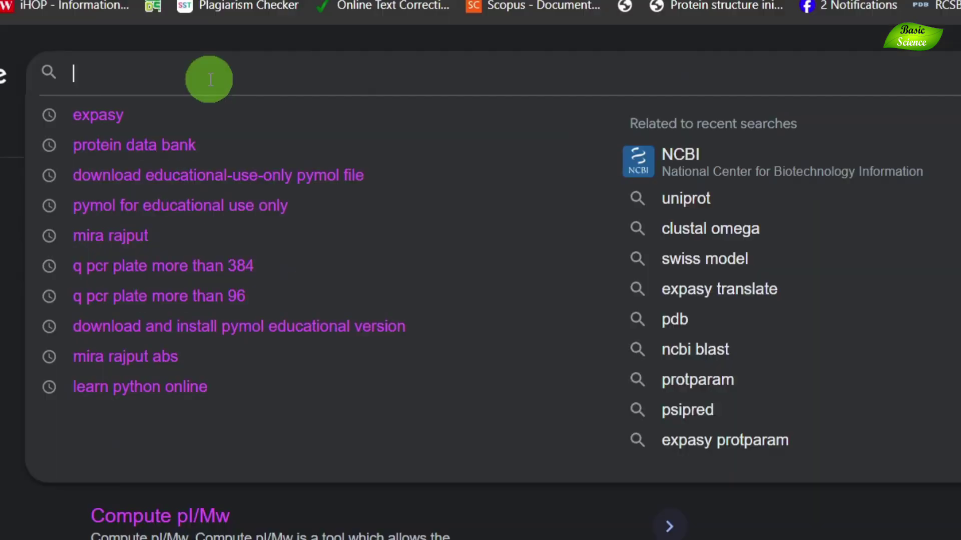
pyautogui.write('W')
pyautogui.press('BackSpace')
pyautogui.write('Expasy')
pyautogui.press('Return')
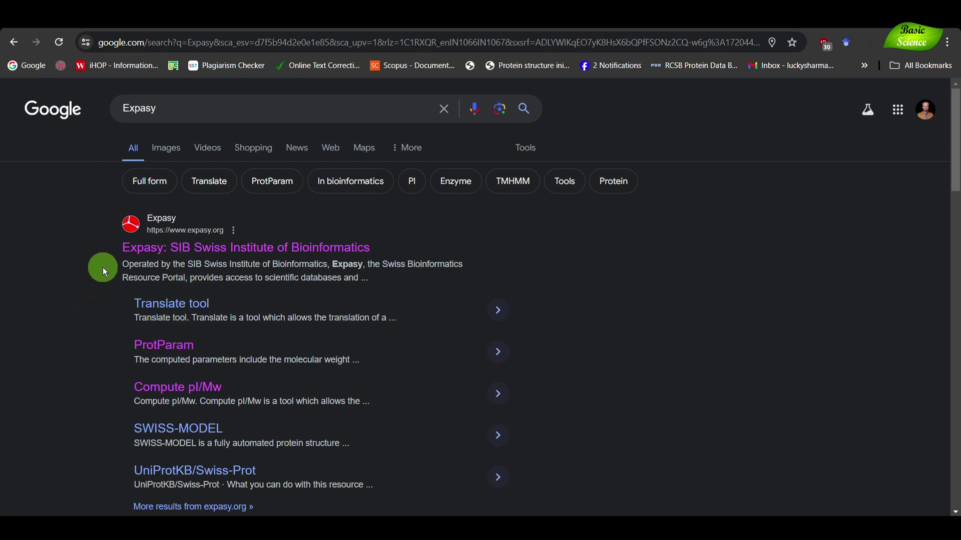
# - Open the 'Expasy: SIB Swiss Institute of Bioinformatics' result and browse the expasy.org resource cards
pyautogui.click(152, 256)
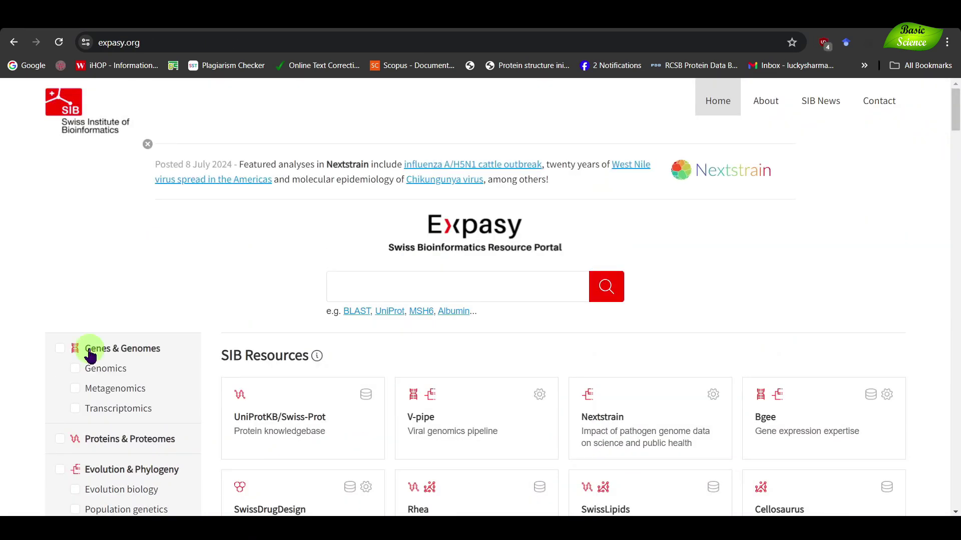
pyautogui.scroll(-20, 509, 364)
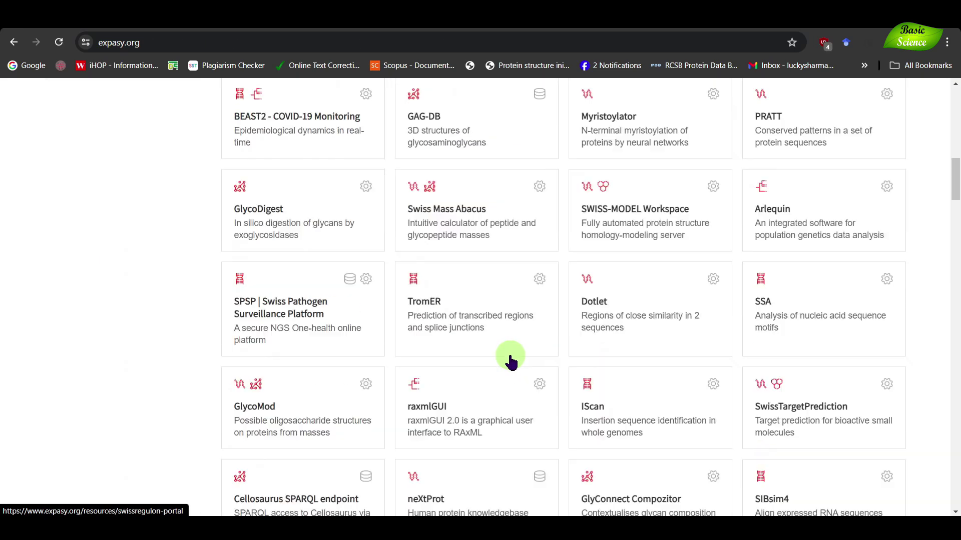
pyautogui.scroll(-20, 509, 361)
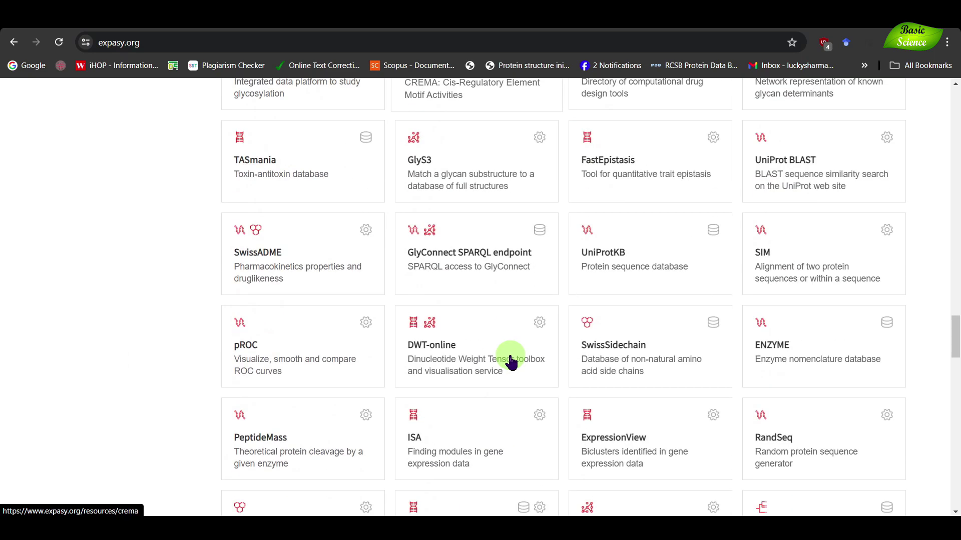
pyautogui.scroll(-18, 510, 361)
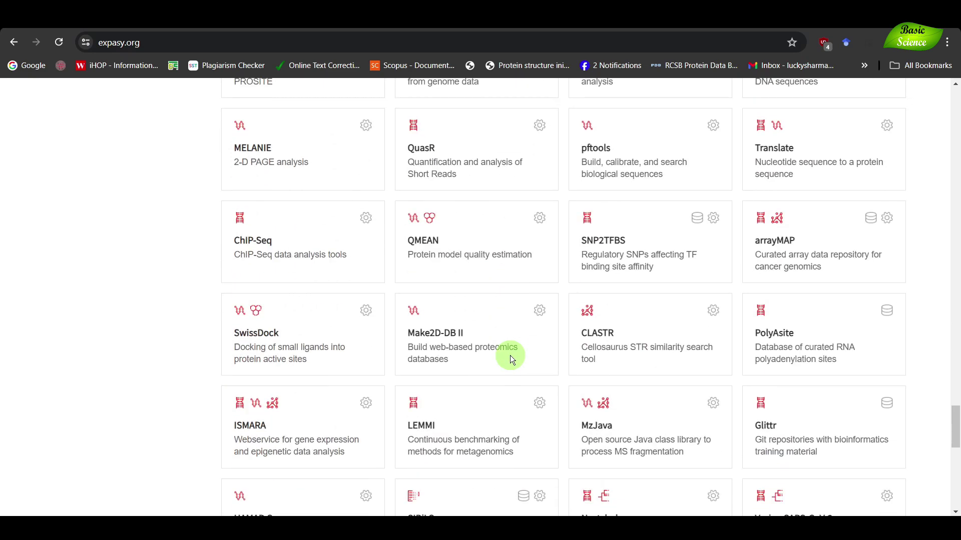
pyautogui.scroll(-7, 510, 361)
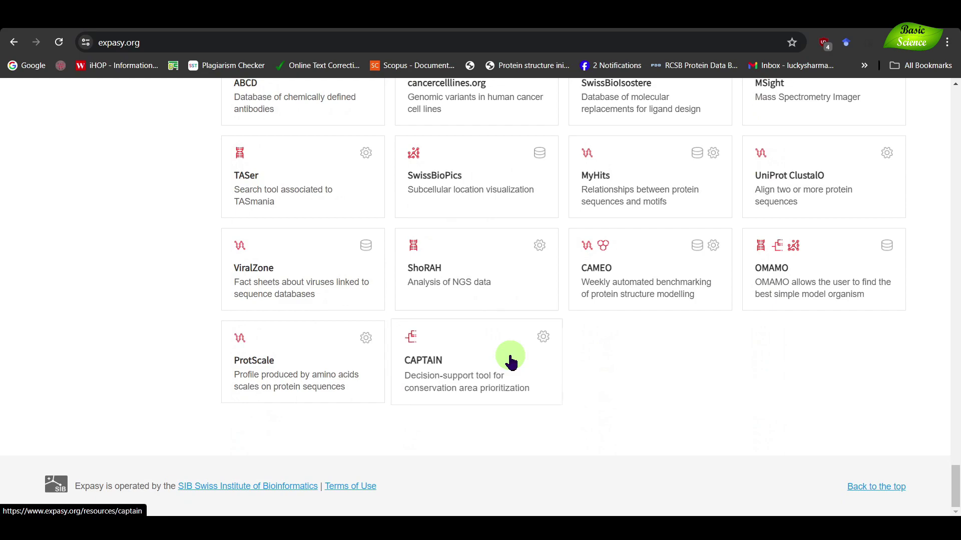
pyautogui.scroll(20, 510, 361)
pyautogui.scroll(15, 510, 362)
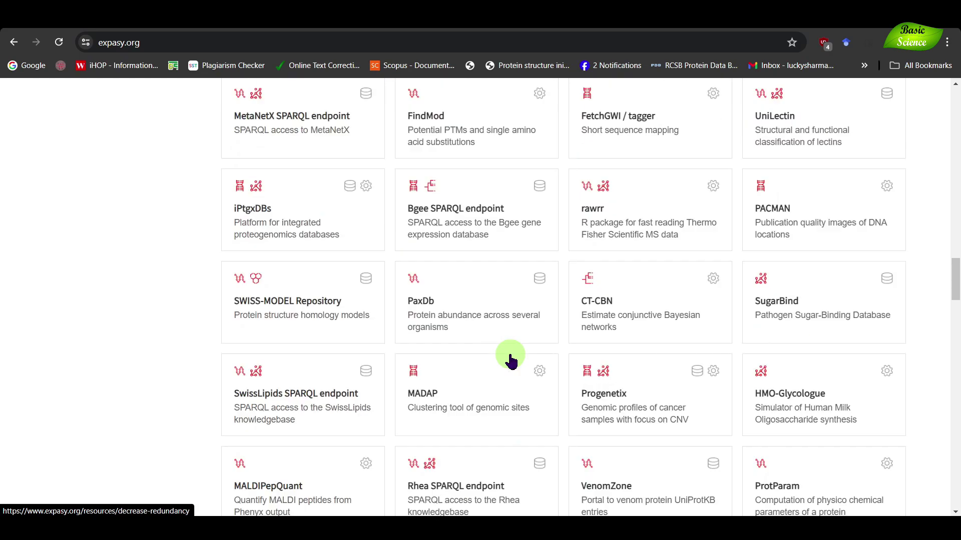
pyautogui.scroll(20, 510, 361)
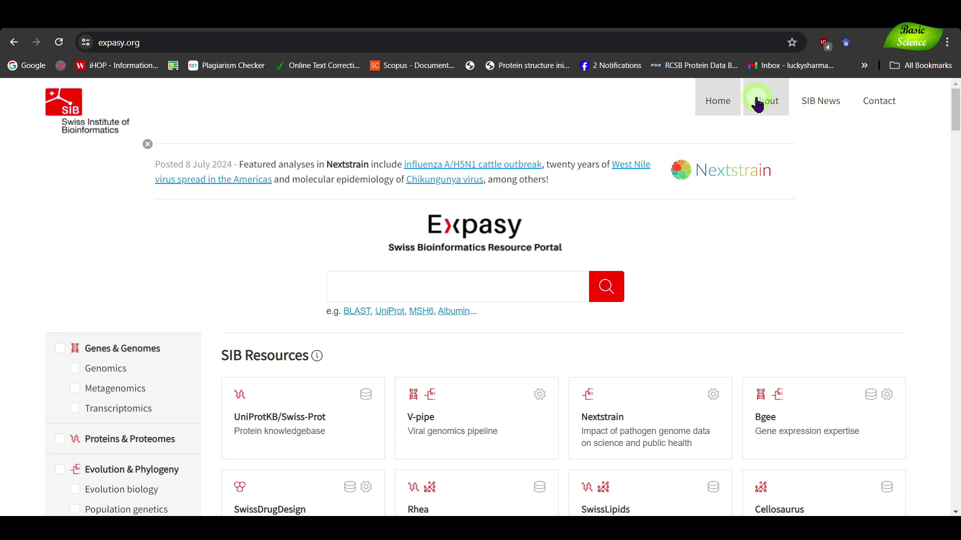
pyautogui.click(765, 101)
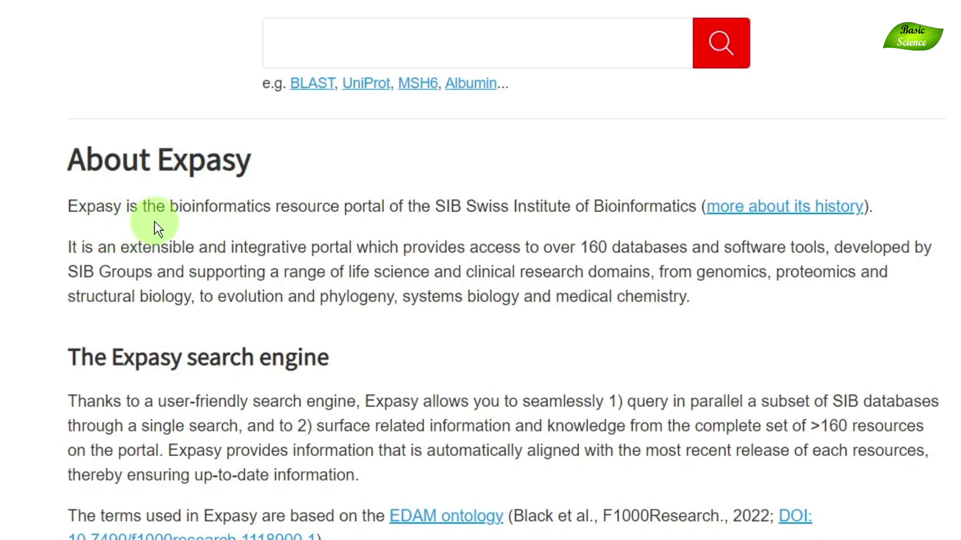
pyautogui.moveTo(270, 246); pyautogui.dragTo(283, 246)
pyautogui.moveTo(193, 207); pyautogui.dragTo(696, 215)
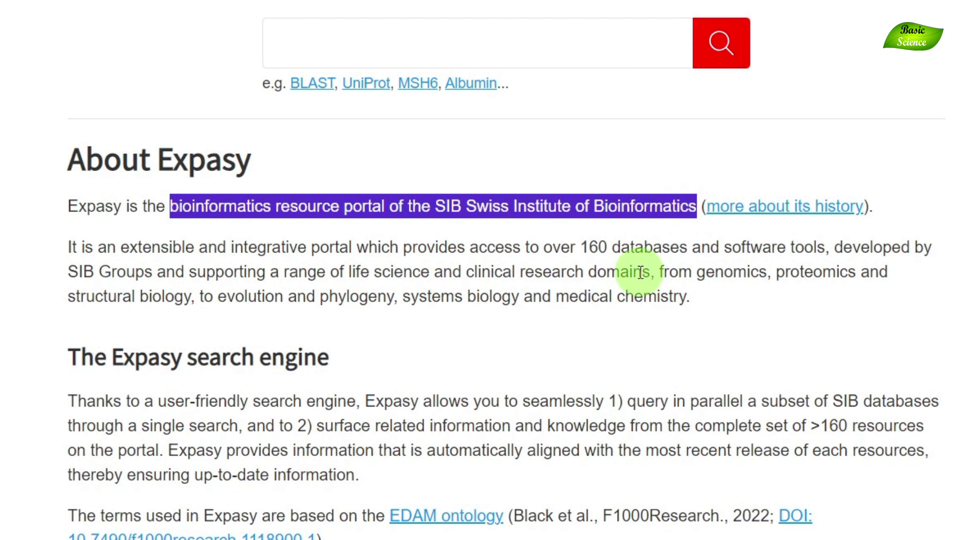
pyautogui.moveTo(552, 247); pyautogui.dragTo(644, 238)
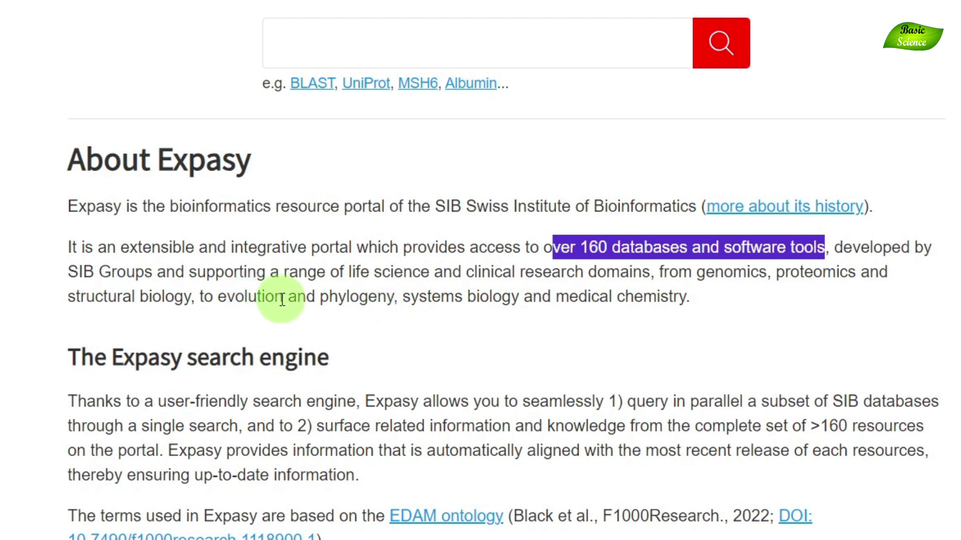
pyautogui.moveTo(697, 272); pyautogui.dragTo(786, 267)
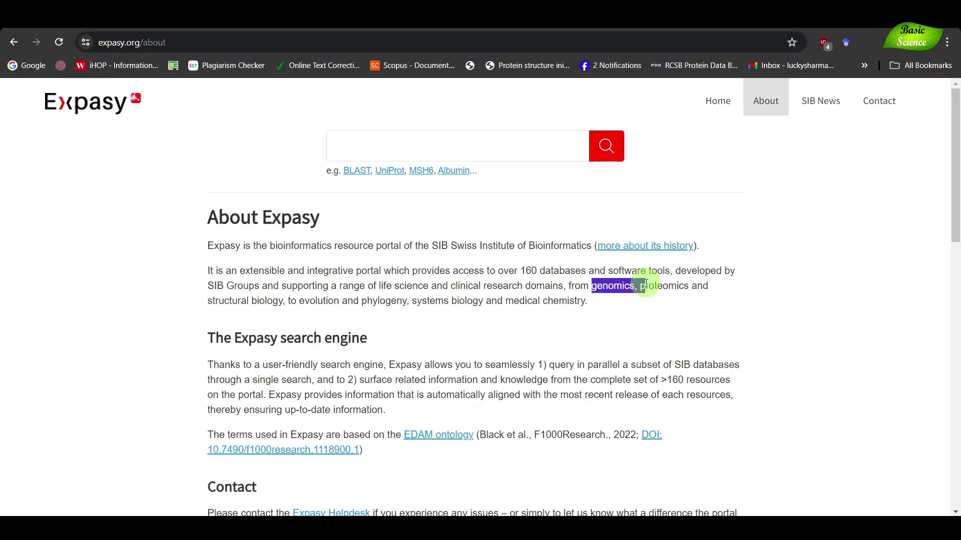
pyautogui.moveTo(372, 300); pyautogui.dragTo(593, 295)
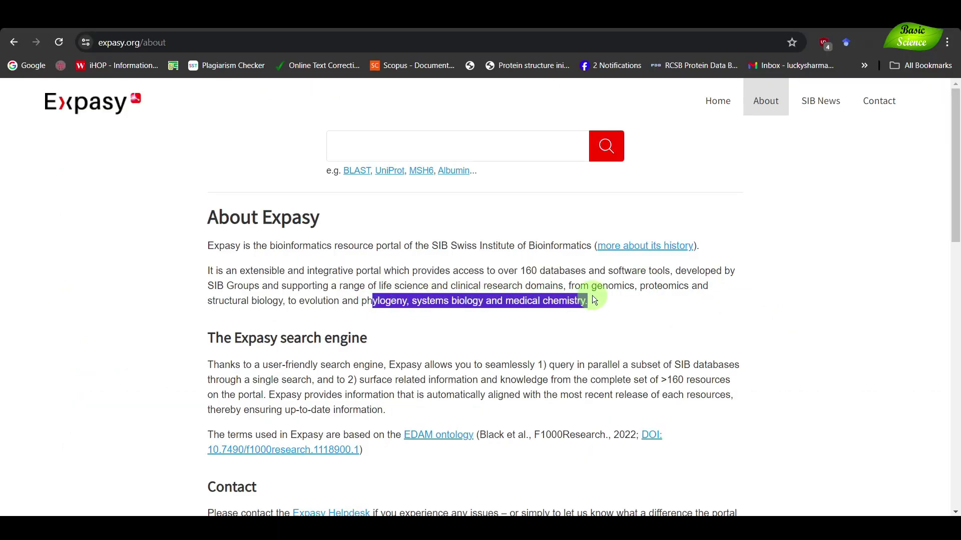
pyautogui.click(493, 322)
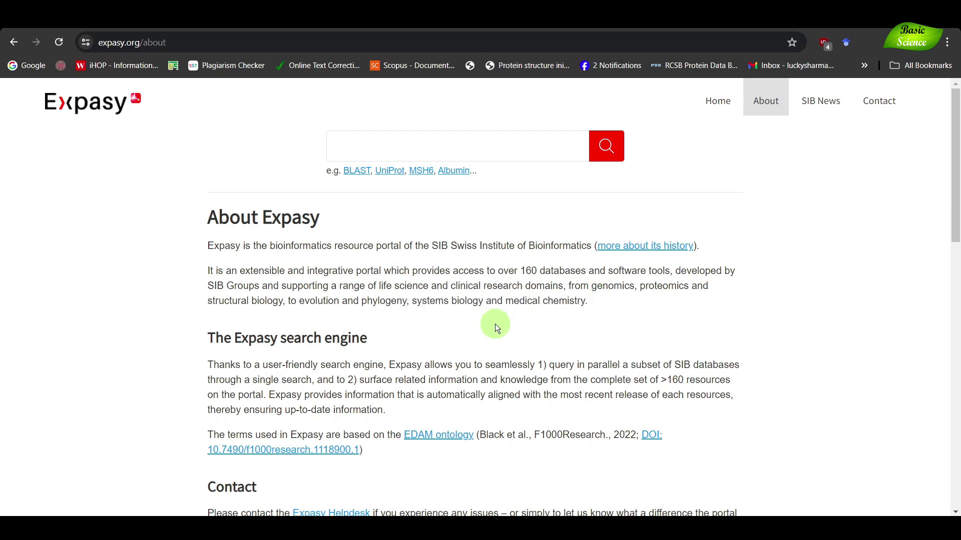
pyautogui.scroll(-3, 495, 324)
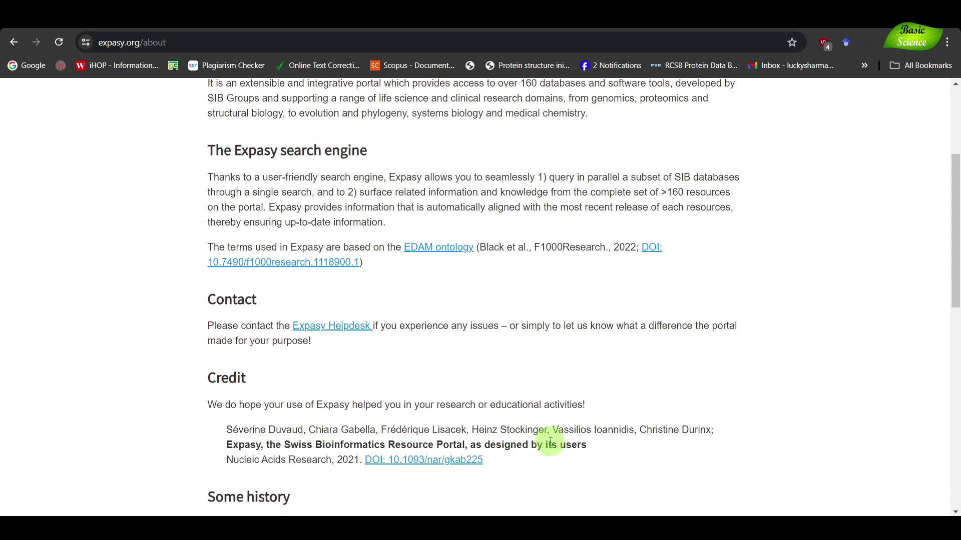
pyautogui.scroll(-7, 549, 442)
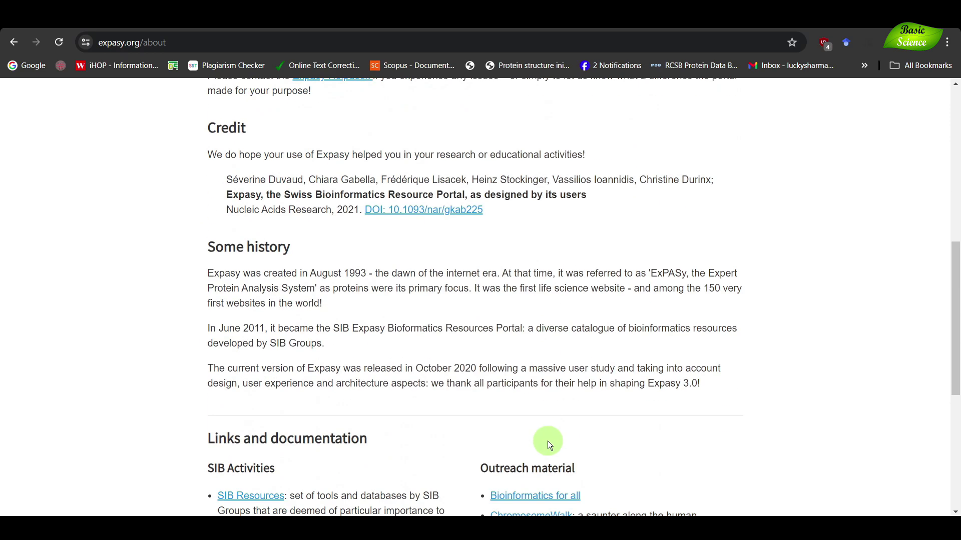
pyautogui.scroll(11, 416, 332)
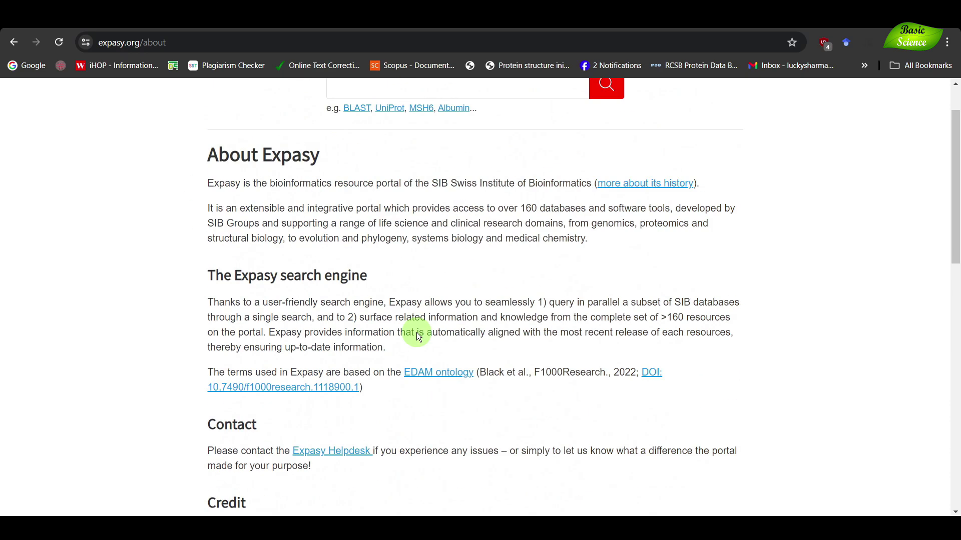
pyautogui.click(726, 113)
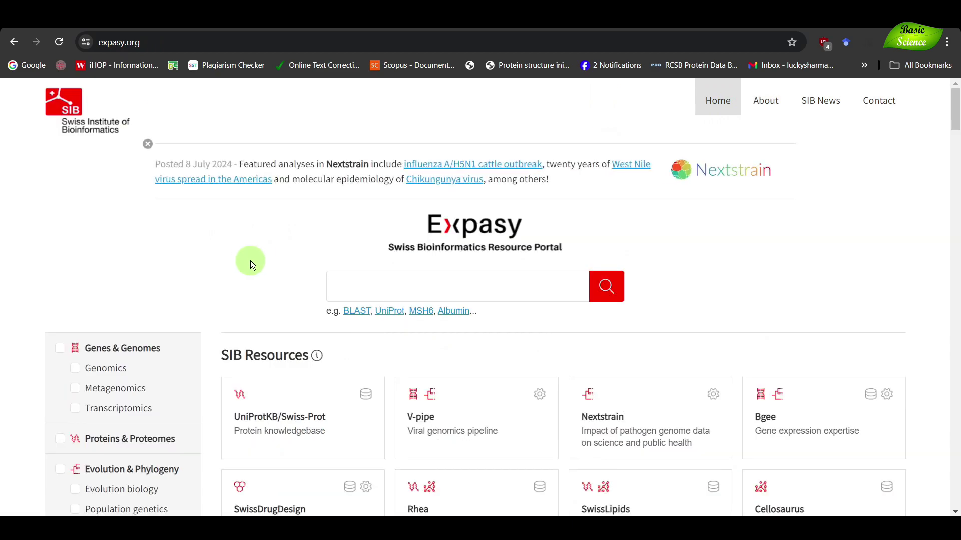
pyautogui.scroll(-3, 241, 262)
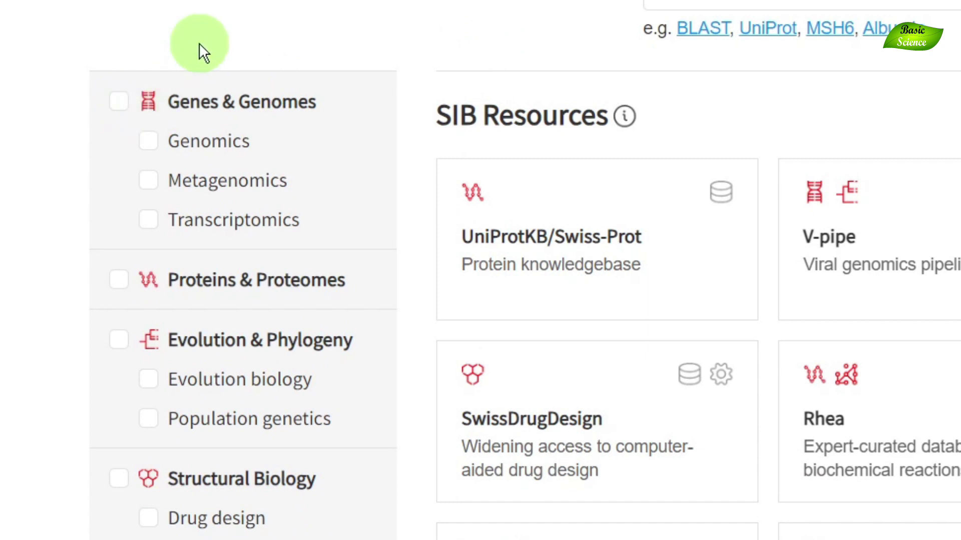
pyautogui.click(120, 102)
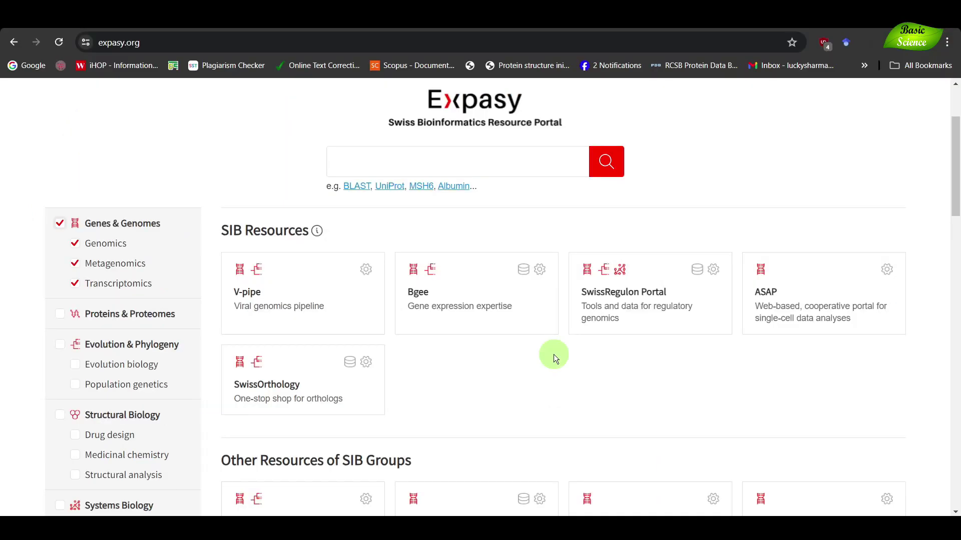
pyautogui.click(60, 223)
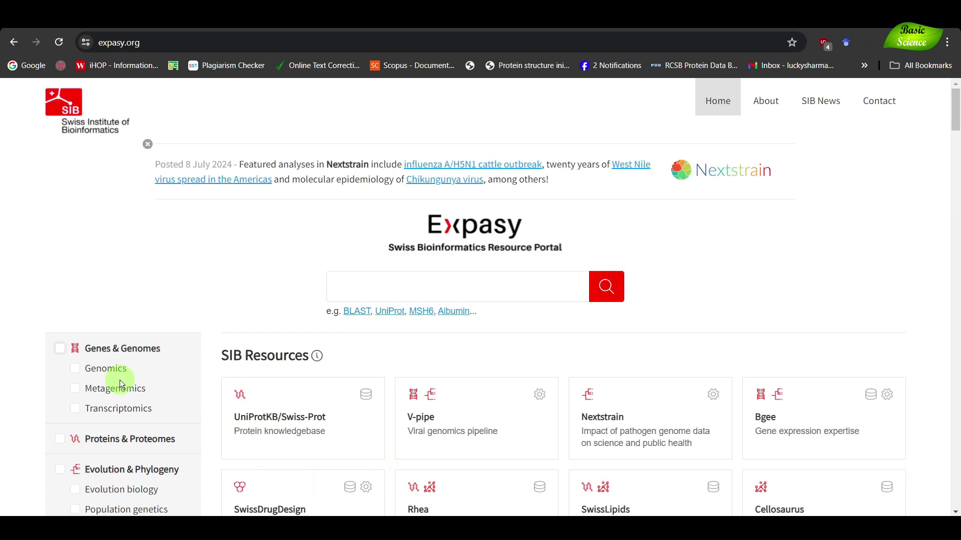
pyautogui.scroll(-3, 119, 380)
pyautogui.click(59, 315)
pyautogui.scroll(-3, 75, 317)
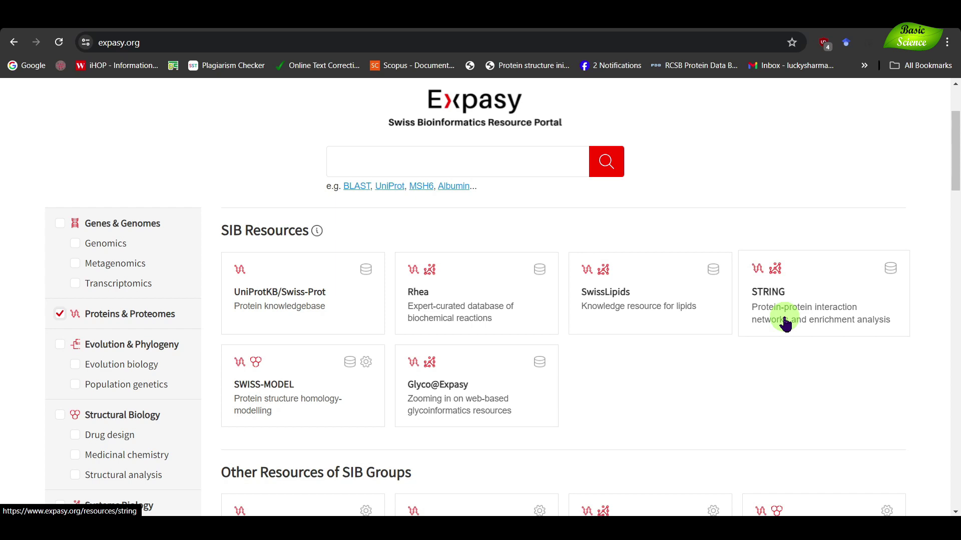
pyautogui.scroll(-2, 616, 385)
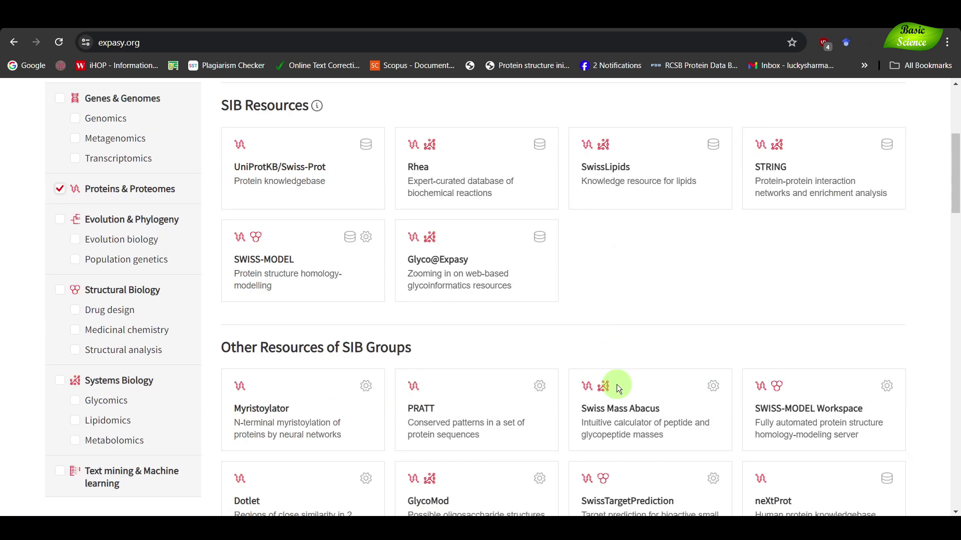
pyautogui.scroll(-2, 616, 386)
pyautogui.scroll(-1, 617, 388)
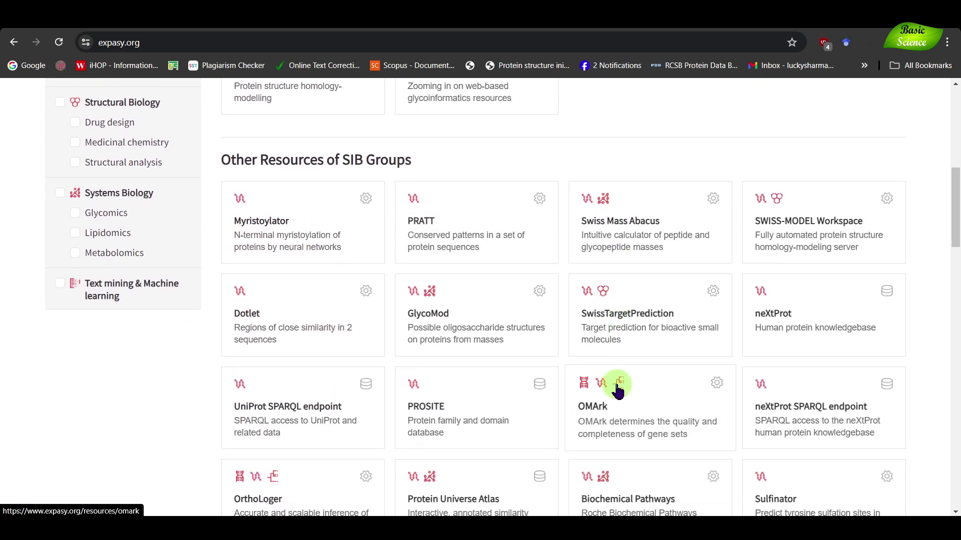
pyautogui.scroll(-1, 618, 391)
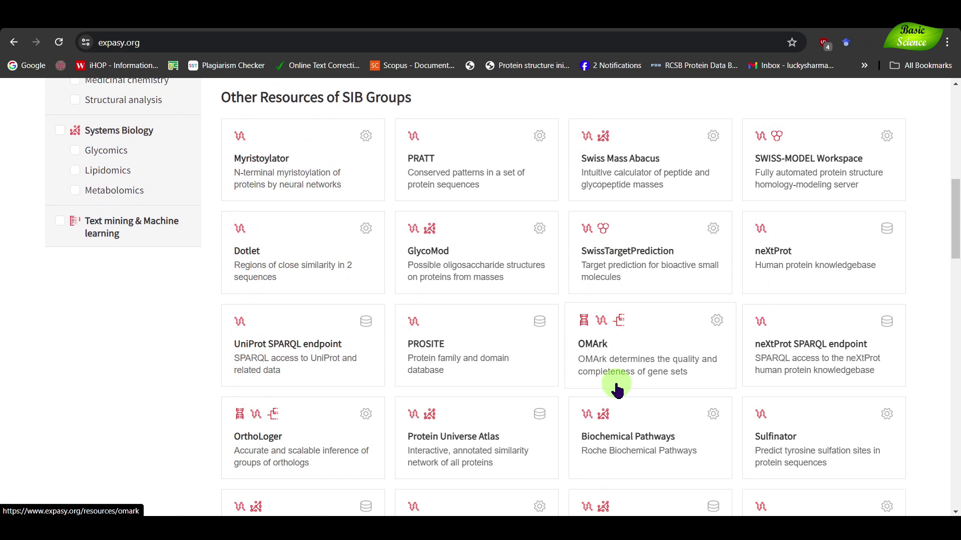
pyautogui.scroll(-4, 618, 391)
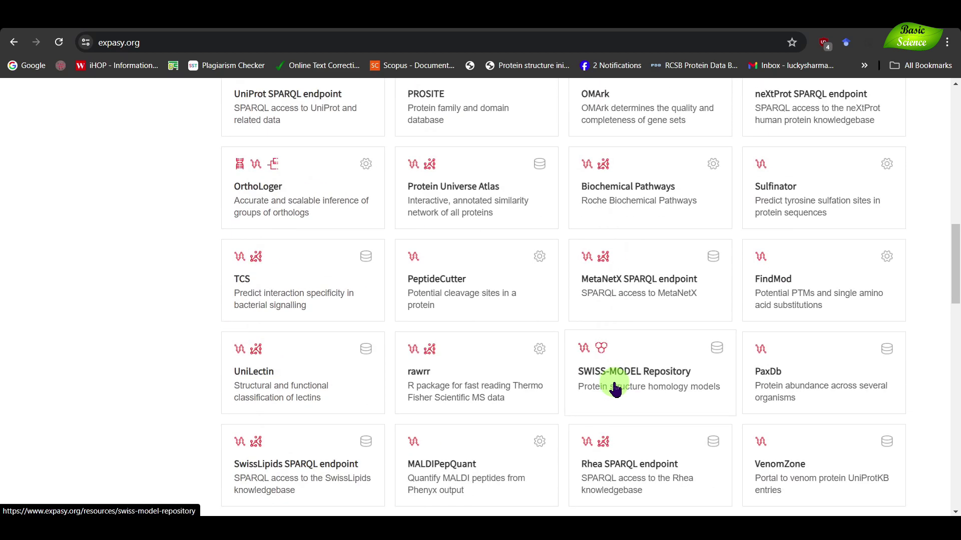
pyautogui.scroll(-4, 616, 390)
pyautogui.scroll(-5, 614, 390)
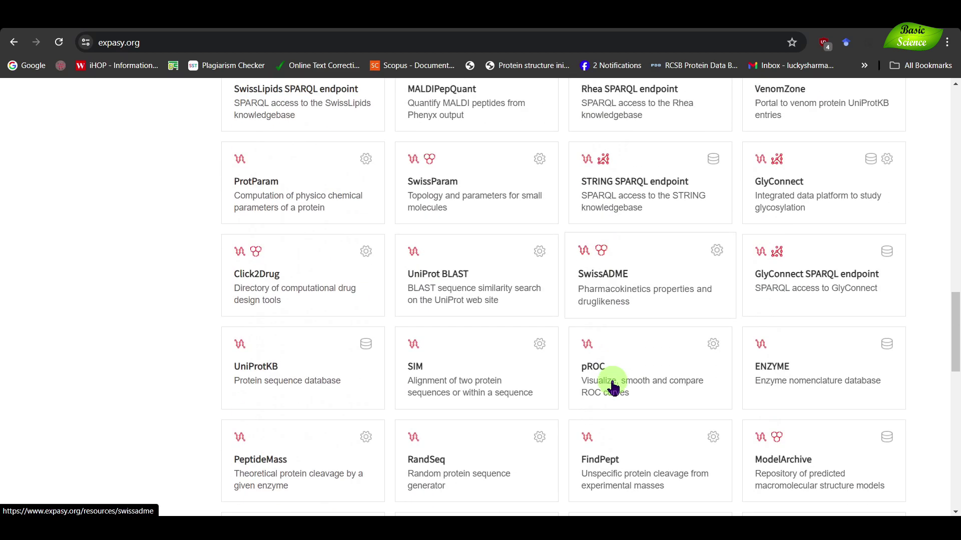
pyautogui.scroll(-5, 614, 389)
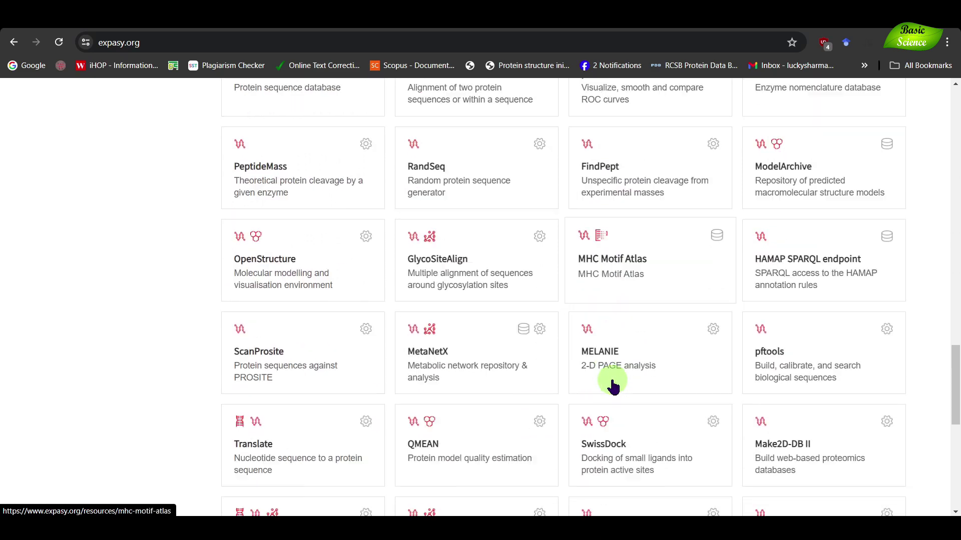
pyautogui.scroll(-5, 613, 385)
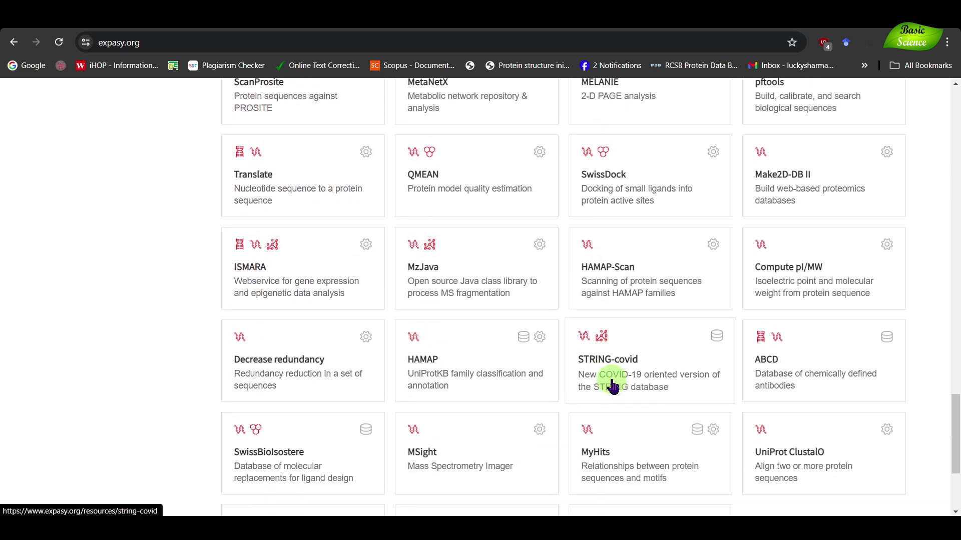
pyautogui.scroll(6, 612, 384)
pyautogui.scroll(5, 611, 383)
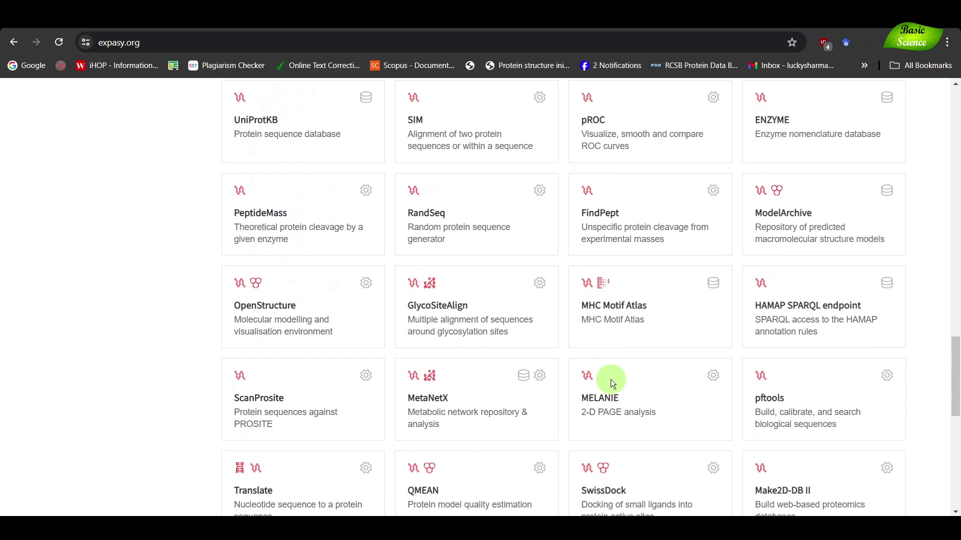
pyautogui.scroll(2, 612, 385)
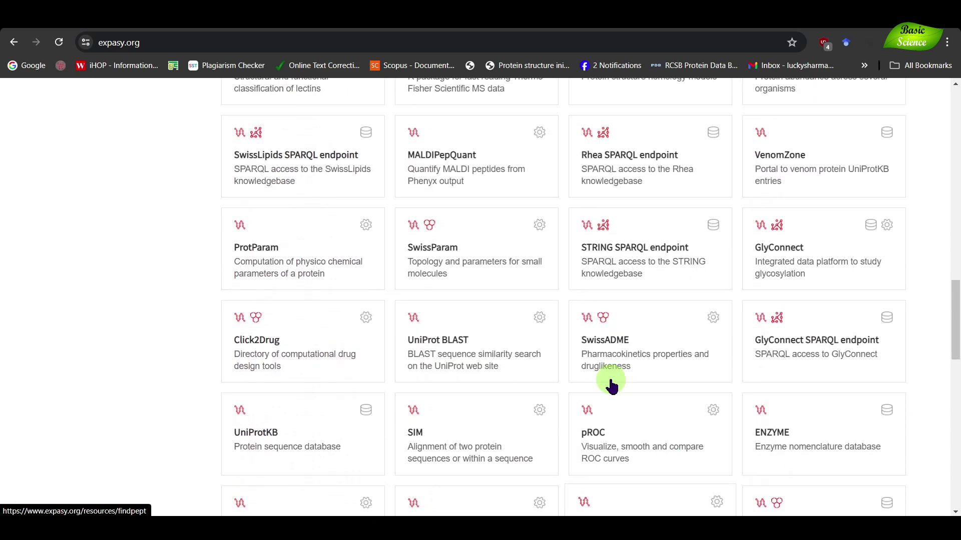
pyautogui.scroll(3, 612, 386)
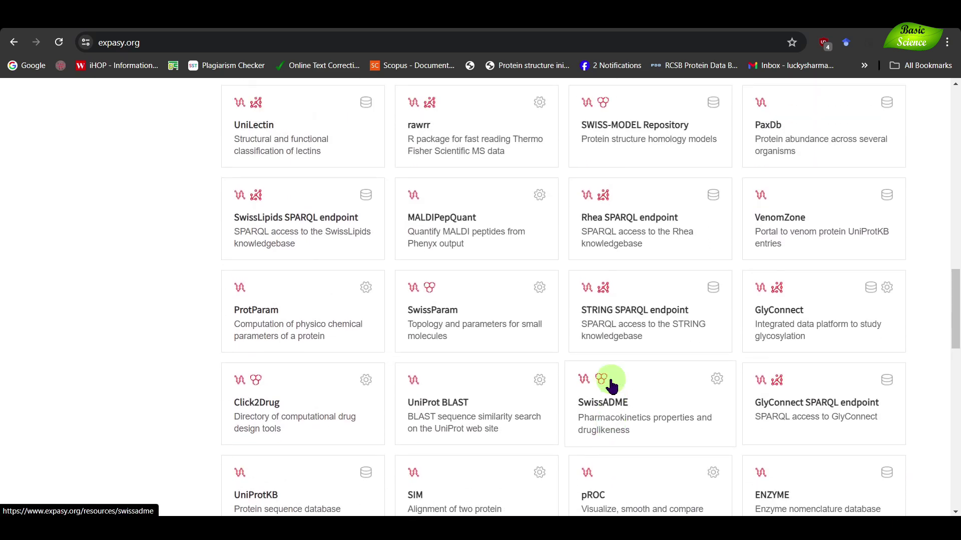
pyautogui.scroll(5, 300, 303)
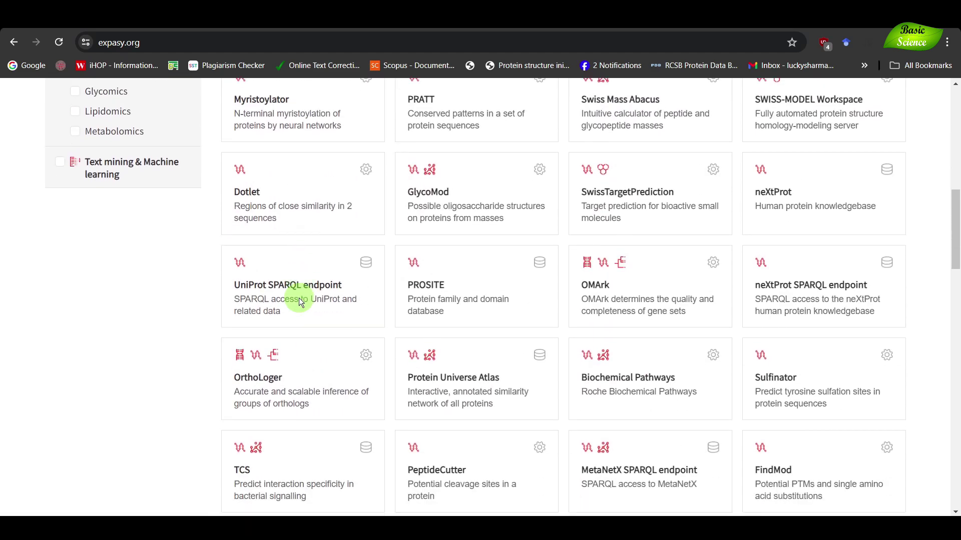
pyautogui.scroll(-5, 299, 298)
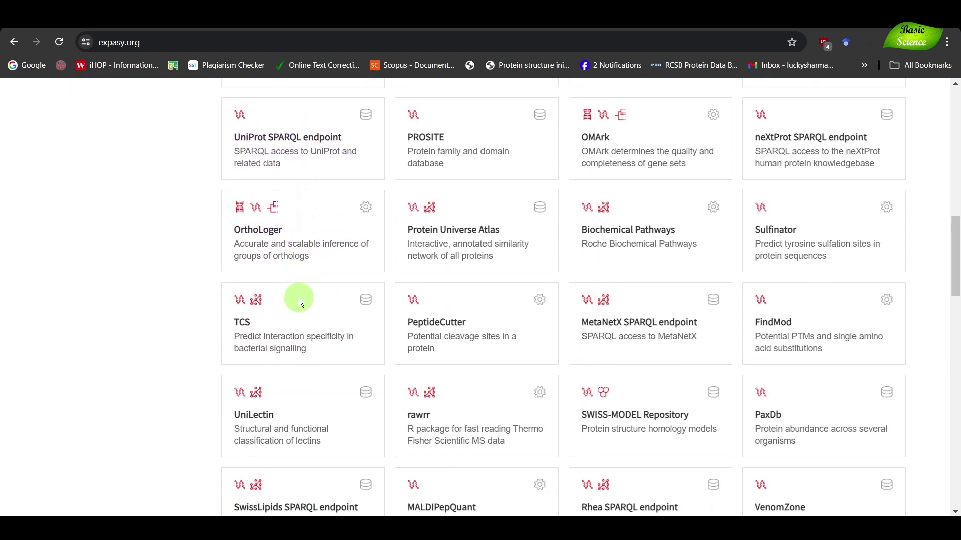
pyautogui.scroll(-4, 299, 303)
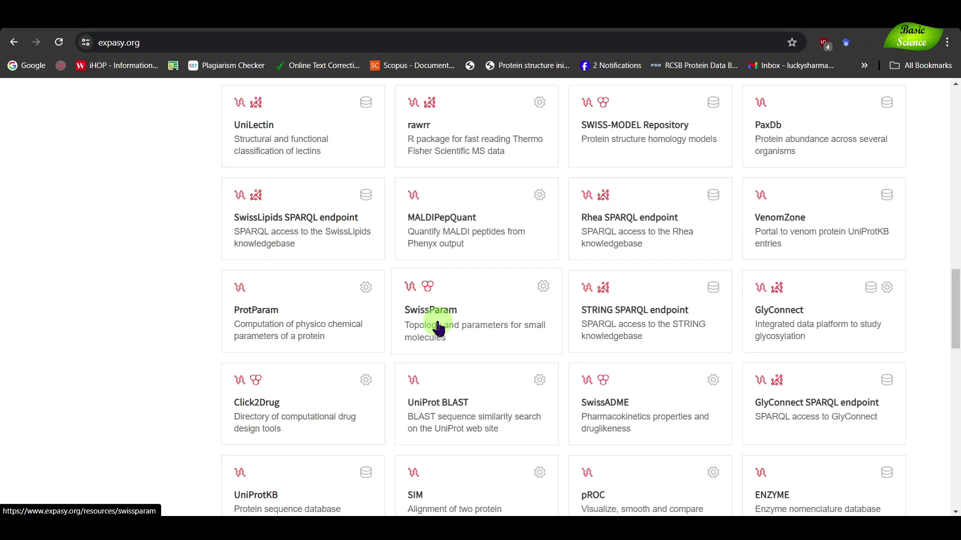
# - Open the ProtParam resource page, highlight its computed-parameter list, and follow 'Browse the resource website'
pyautogui.click(248, 311)
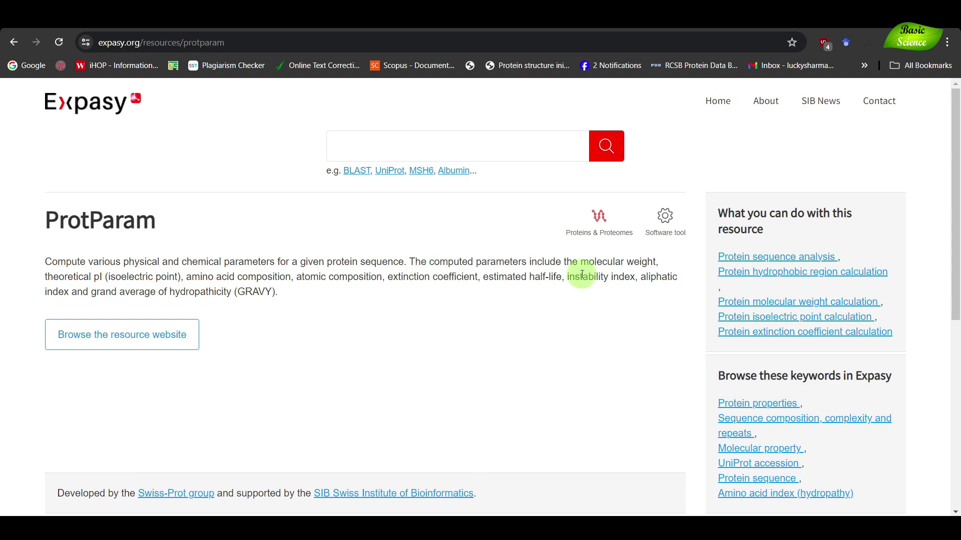
pyautogui.moveTo(580, 262); pyautogui.dragTo(662, 276)
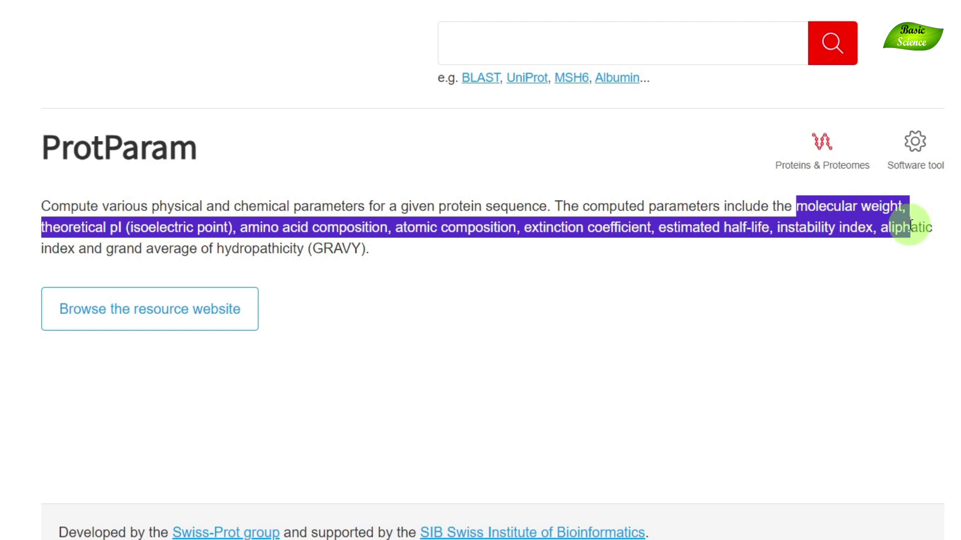
pyautogui.moveTo(909, 226); pyautogui.dragTo(924, 226)
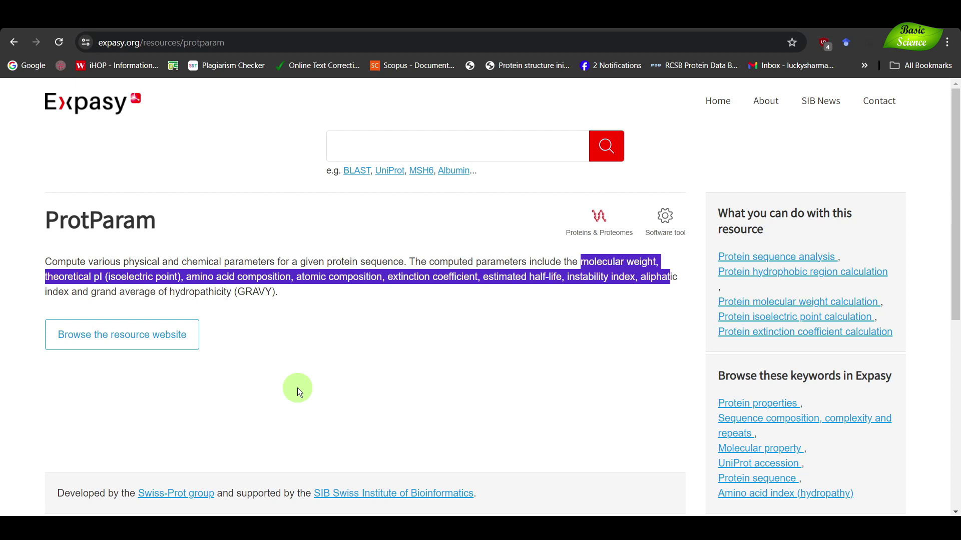
pyautogui.click(178, 351)
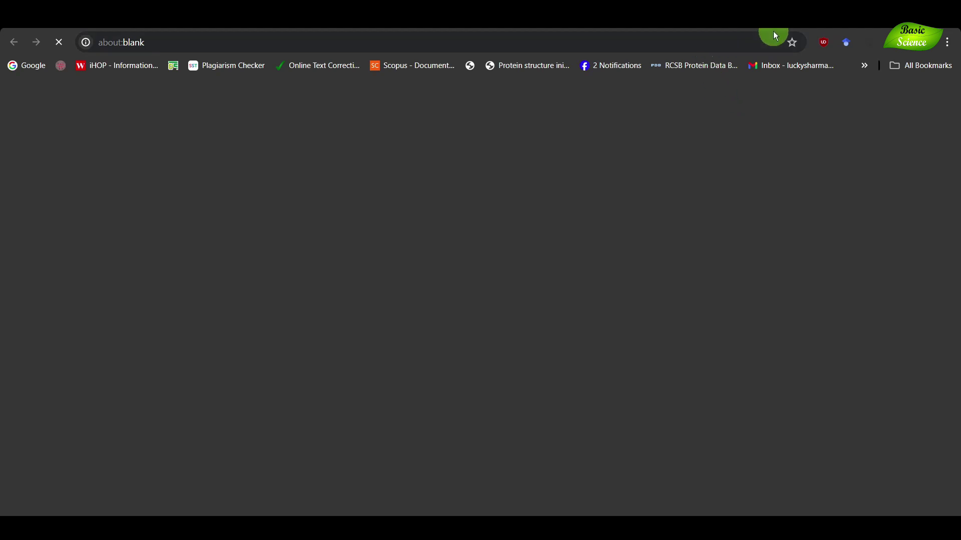
# - Retry loading web.expasy.org/protparam after the connection failure until the tool page appears
pyautogui.press('F5')
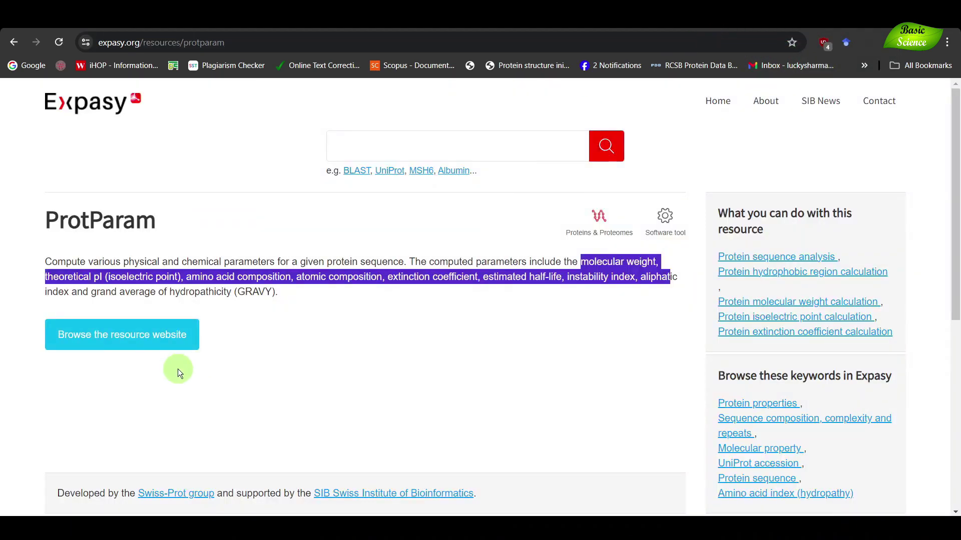
pyautogui.click(155, 354)
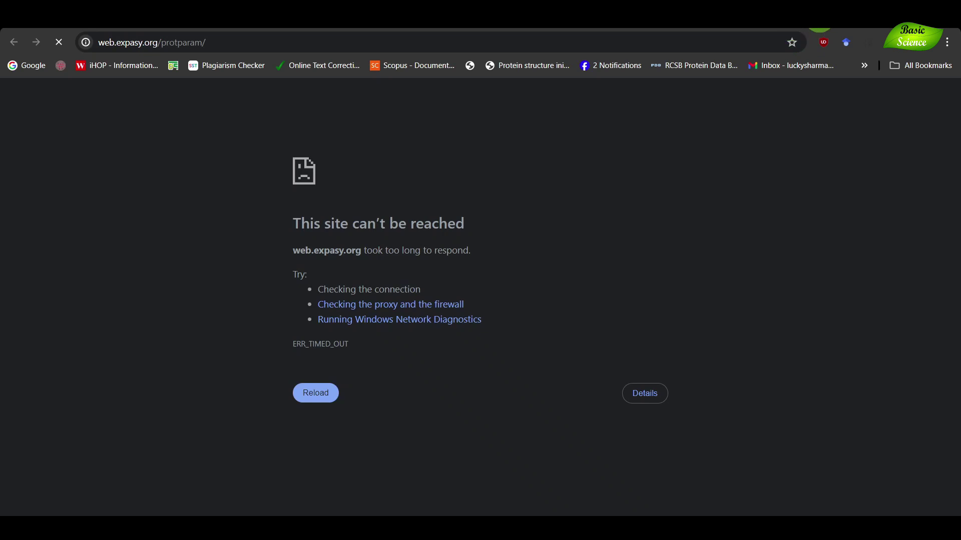
pyautogui.click(721, 194)
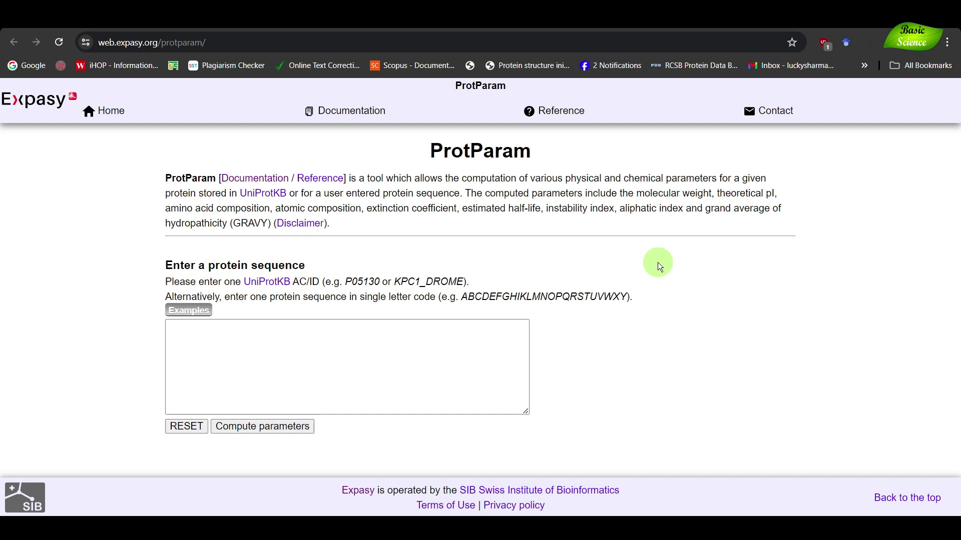
# - Fill the ProtParam box with example accession P05130 (KPC1_DROME) and compute its parameters
pyautogui.click(194, 312)
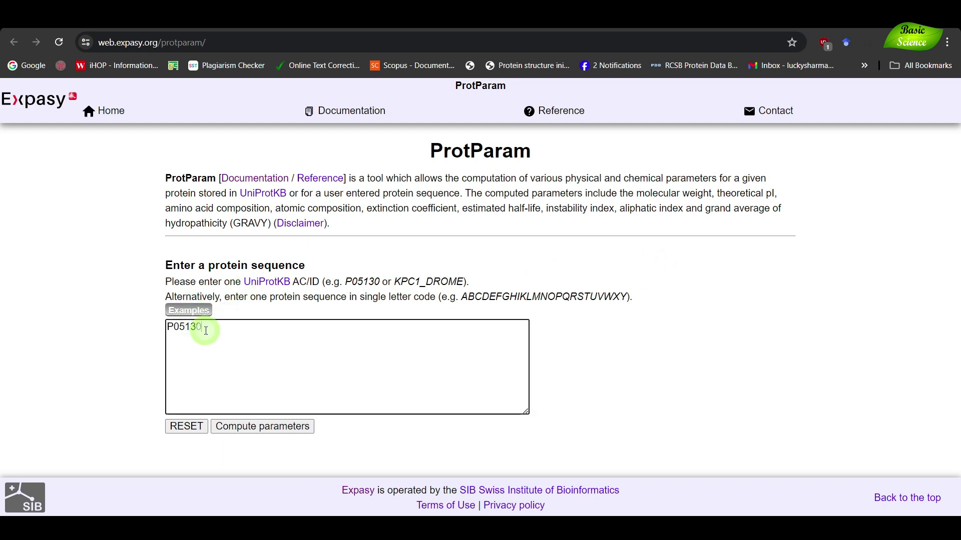
pyautogui.moveTo(204, 330); pyautogui.dragTo(105, 325)
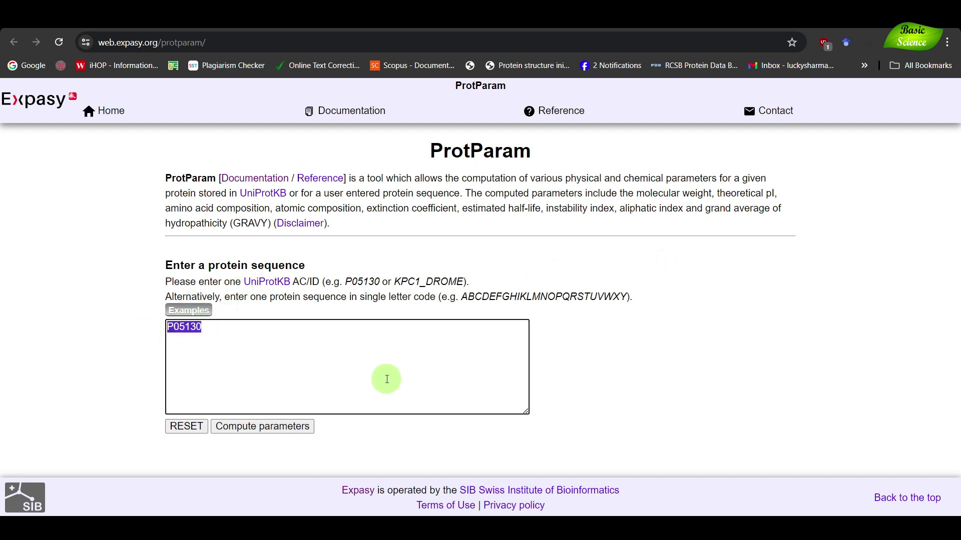
pyautogui.moveTo(395, 282); pyautogui.dragTo(464, 284)
pyautogui.click(195, 343)
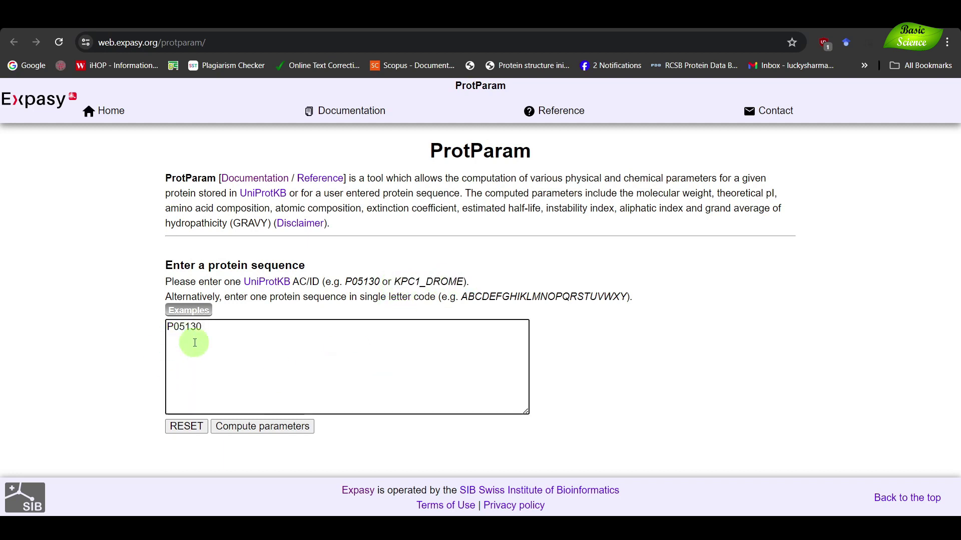
pyautogui.click(248, 428)
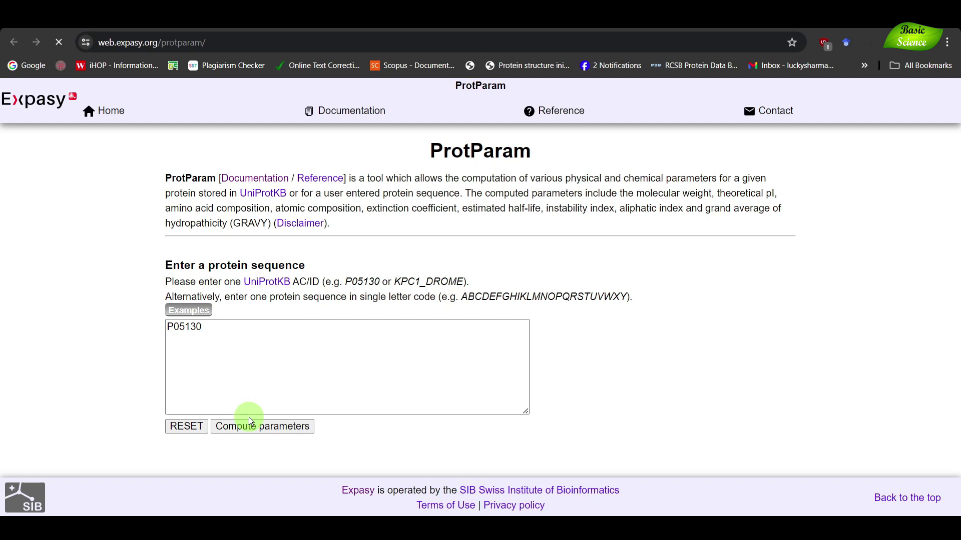
# - Submit the full 679-residue KPC1_DROME sequence, leaving the N- and C-terminal boxes empty
pyautogui.click(236, 367)
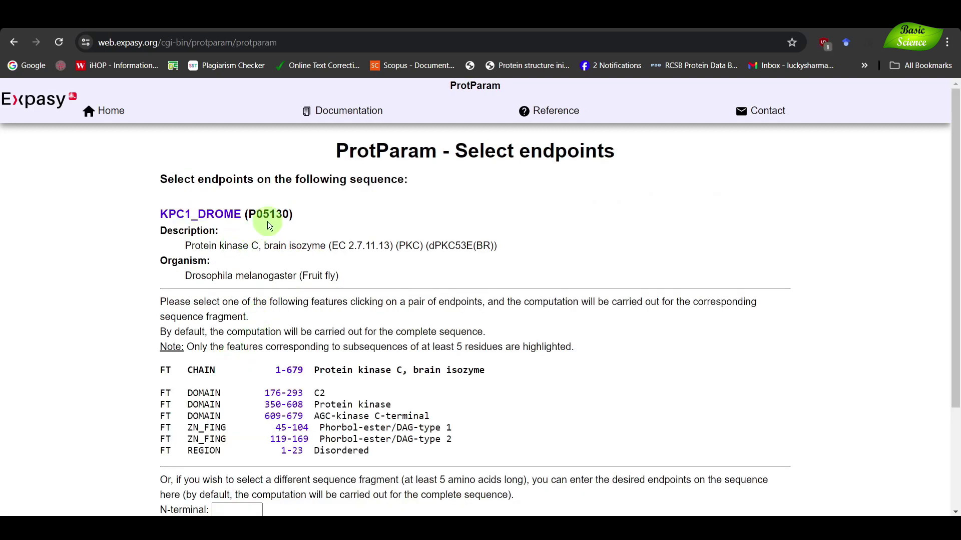
pyautogui.moveTo(295, 220); pyautogui.dragTo(243, 214)
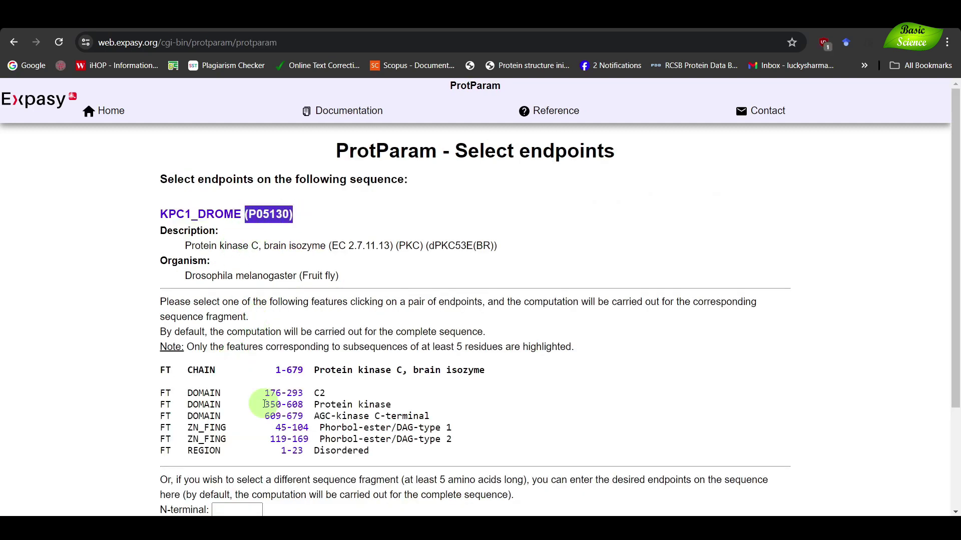
pyautogui.scroll(-1, 264, 403)
pyautogui.scroll(-1, 264, 403)
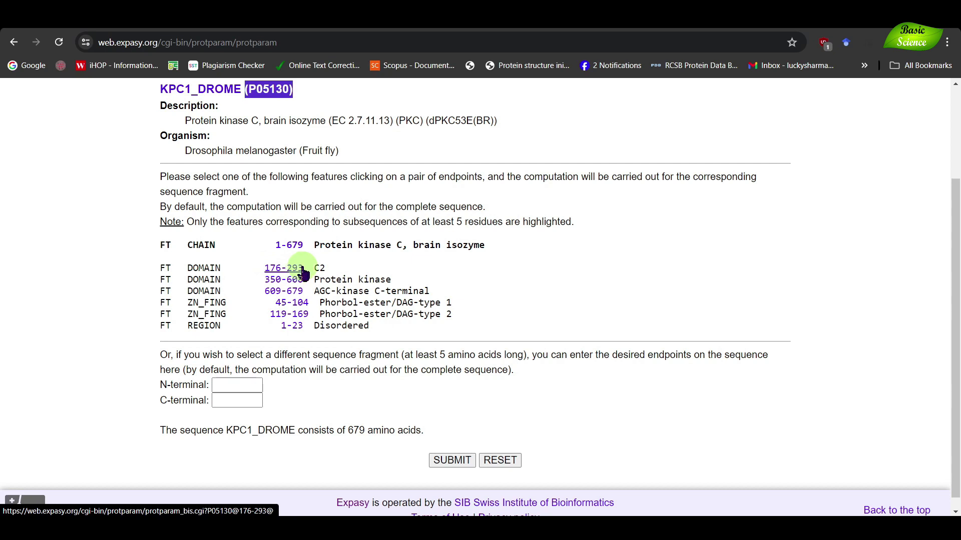
pyautogui.moveTo(329, 266); pyautogui.dragTo(320, 268)
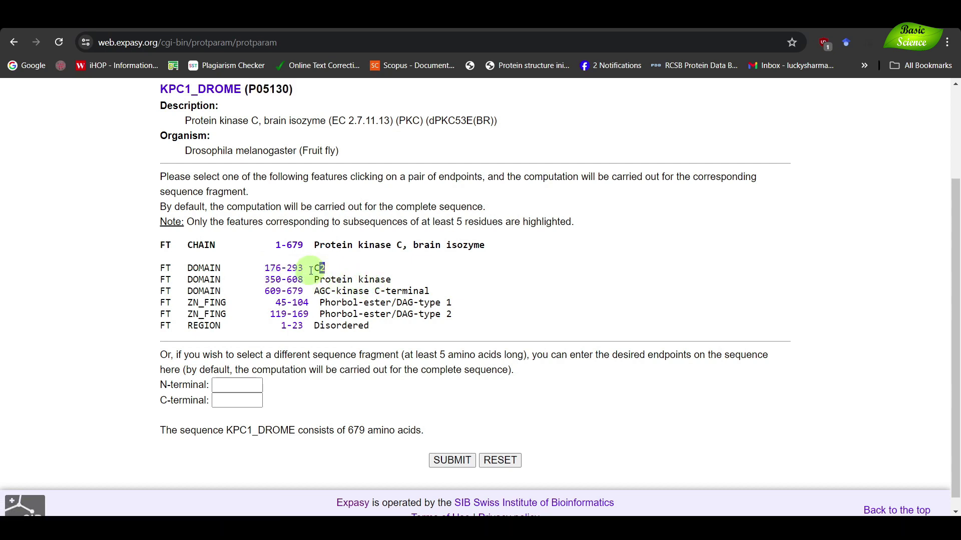
pyautogui.click(223, 389)
pyautogui.click(228, 402)
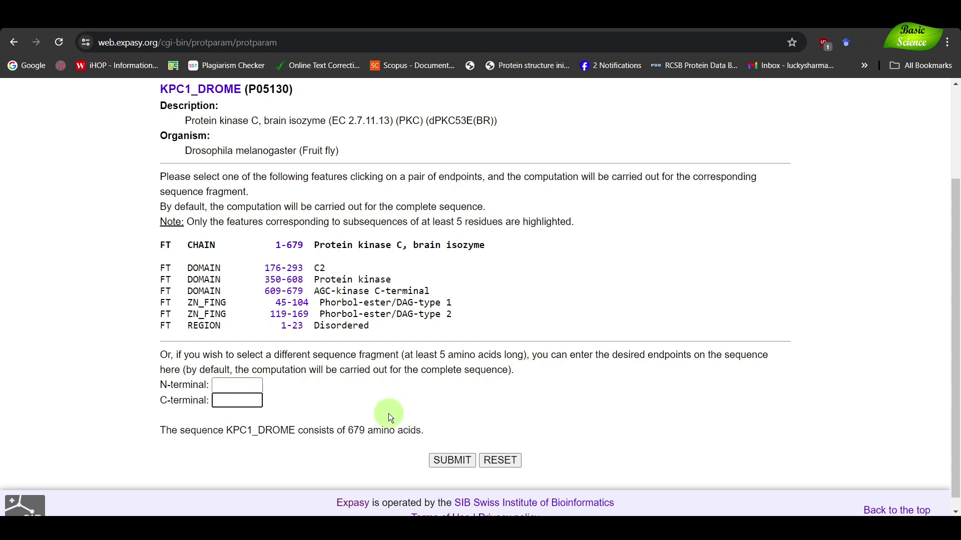
pyautogui.doubleClick(356, 431)
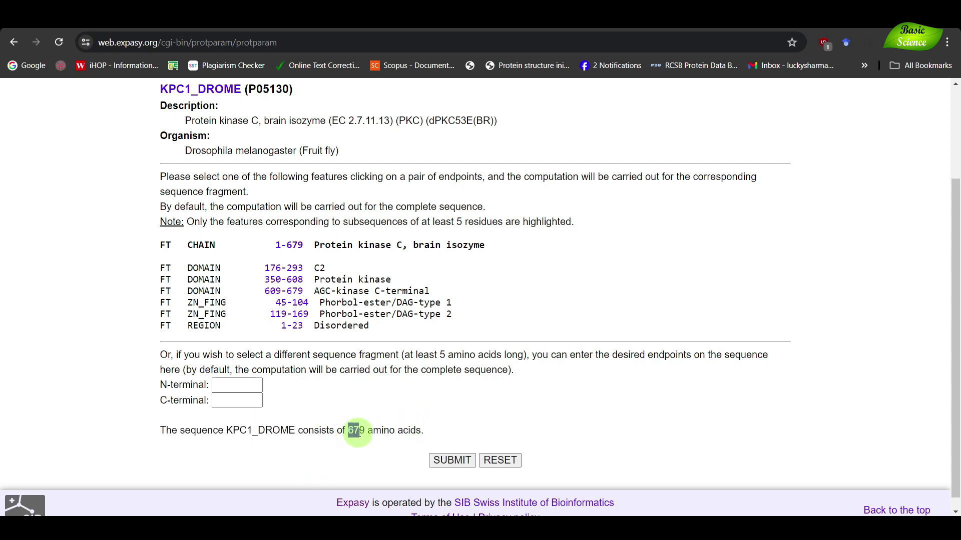
pyautogui.click(452, 465)
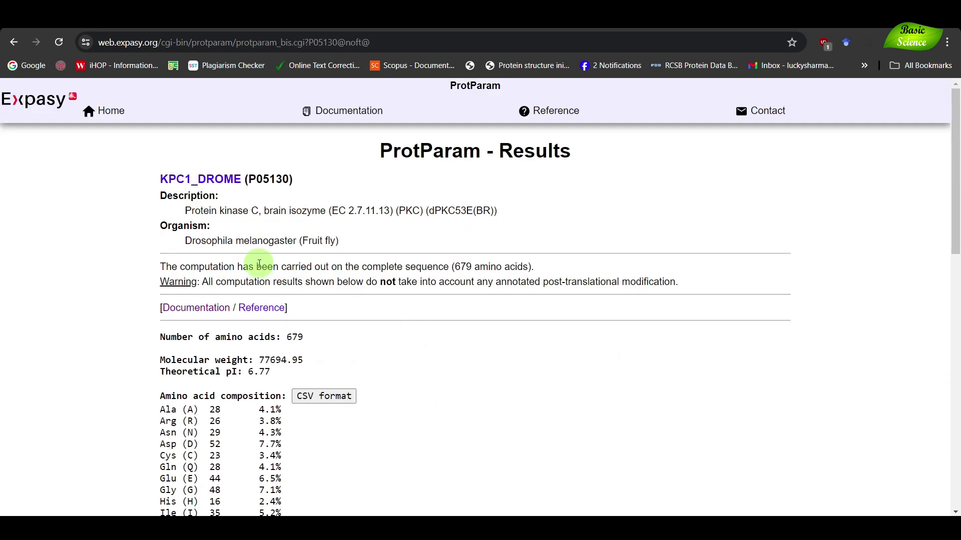
# - Review the P05130 results, then export the amino acid composition in CSV format
pyautogui.scroll(-1, 274, 316)
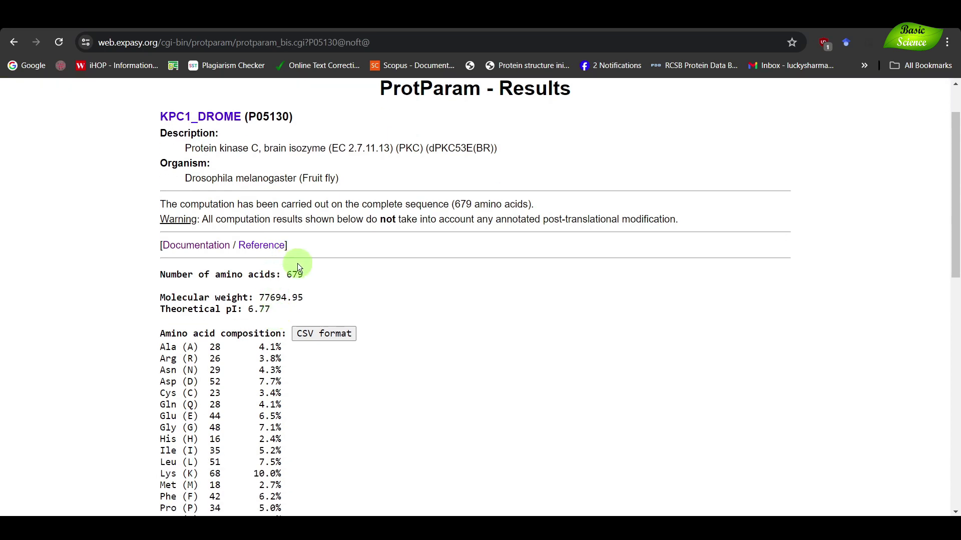
pyautogui.moveTo(289, 277); pyautogui.dragTo(157, 275)
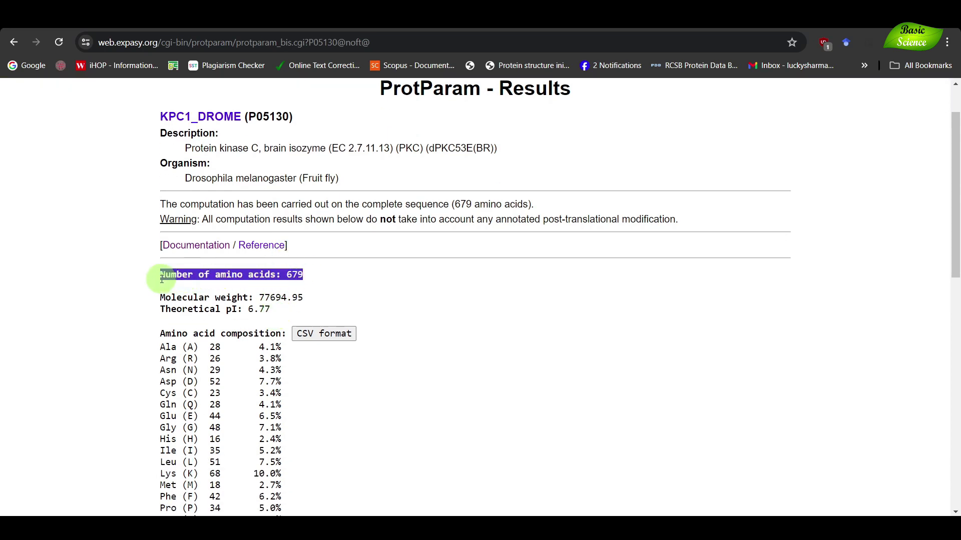
pyautogui.moveTo(237, 308); pyautogui.dragTo(154, 313)
pyautogui.scroll(-1, 154, 313)
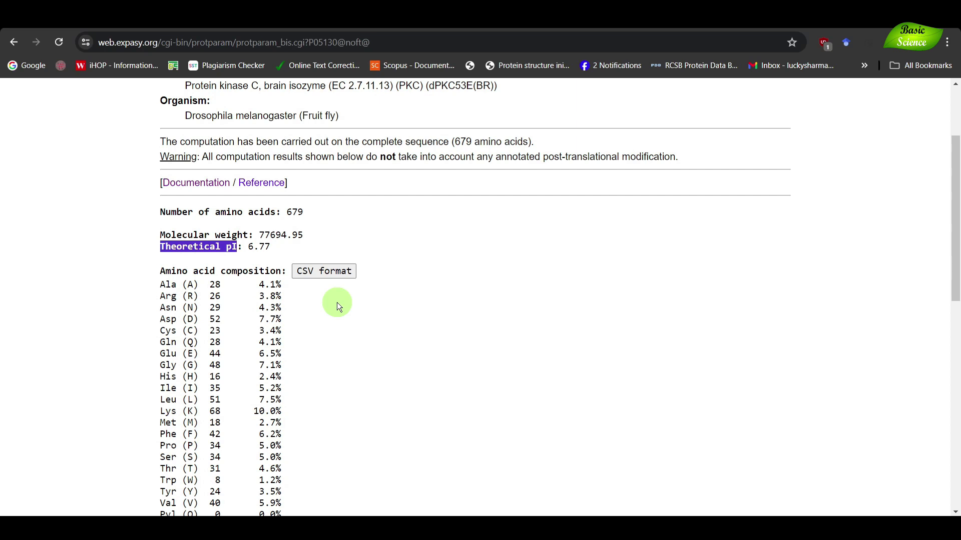
pyautogui.scroll(-8, 337, 302)
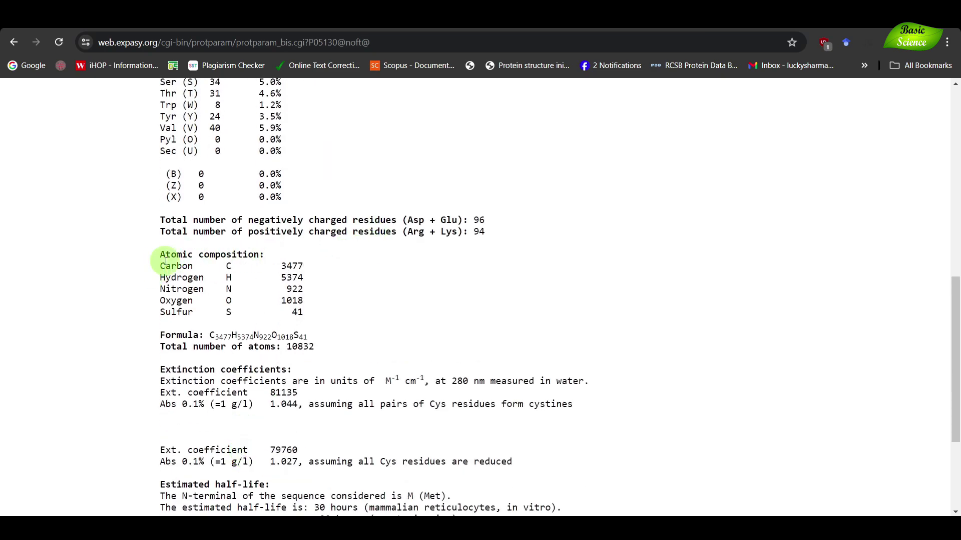
pyautogui.moveTo(160, 256); pyautogui.dragTo(275, 252)
pyautogui.scroll(-1, 234, 306)
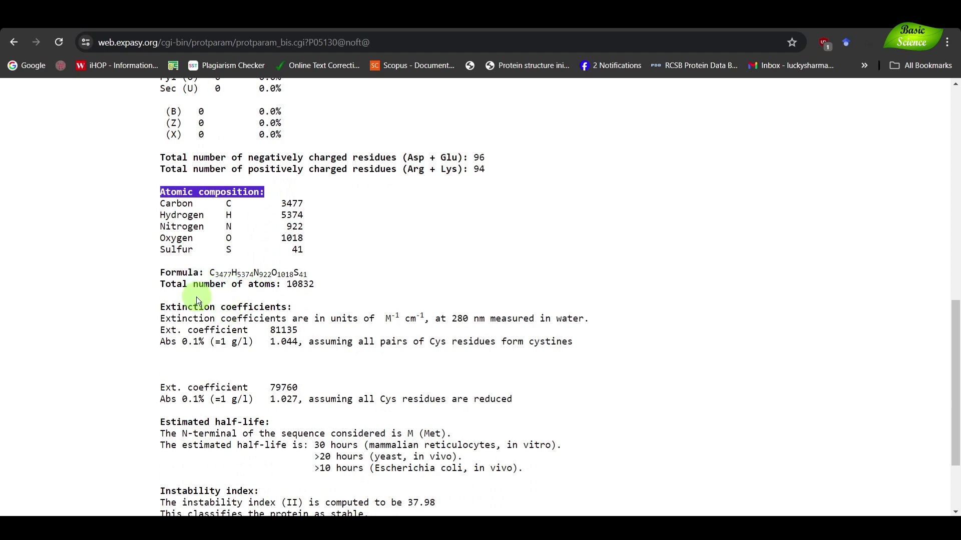
pyautogui.scroll(-1, 205, 301)
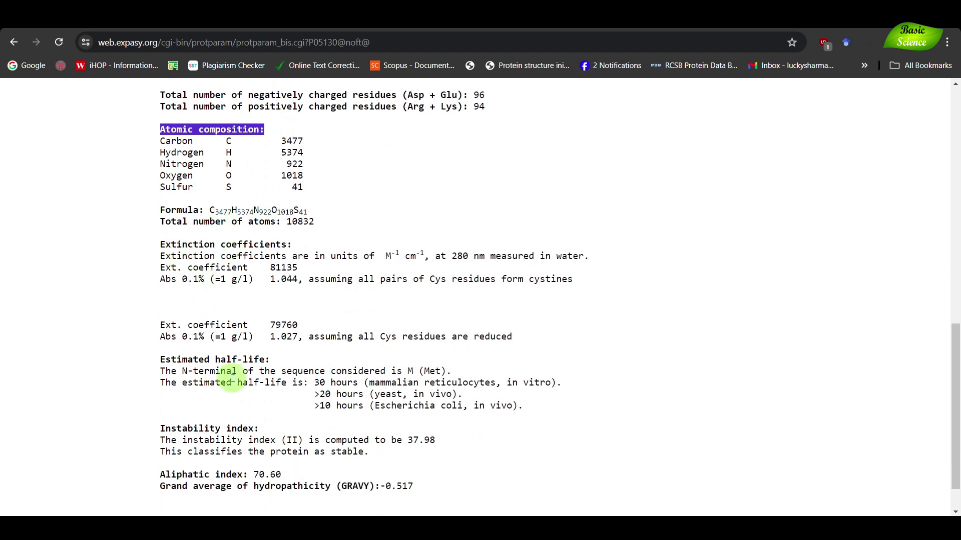
pyautogui.scroll(-1, 189, 339)
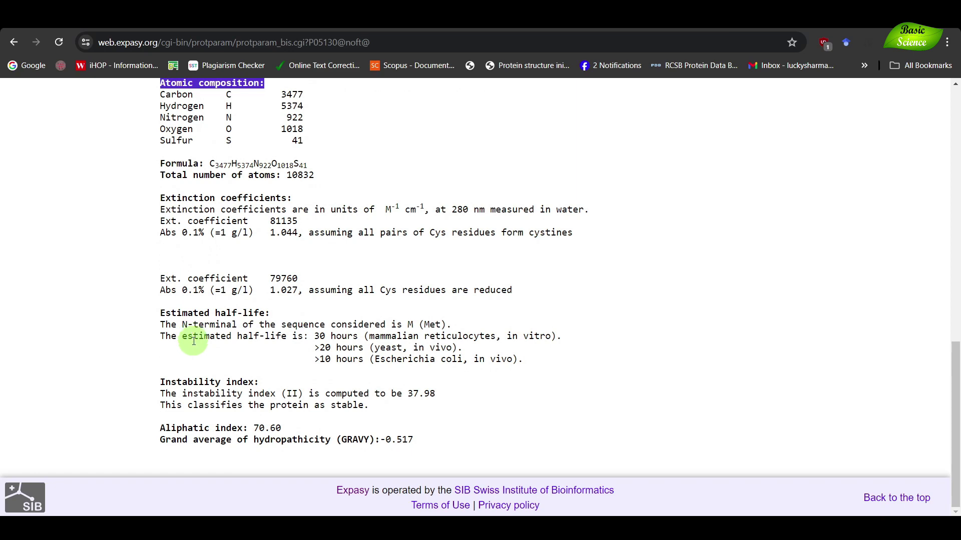
pyautogui.scroll(10, 194, 341)
pyautogui.click(326, 398)
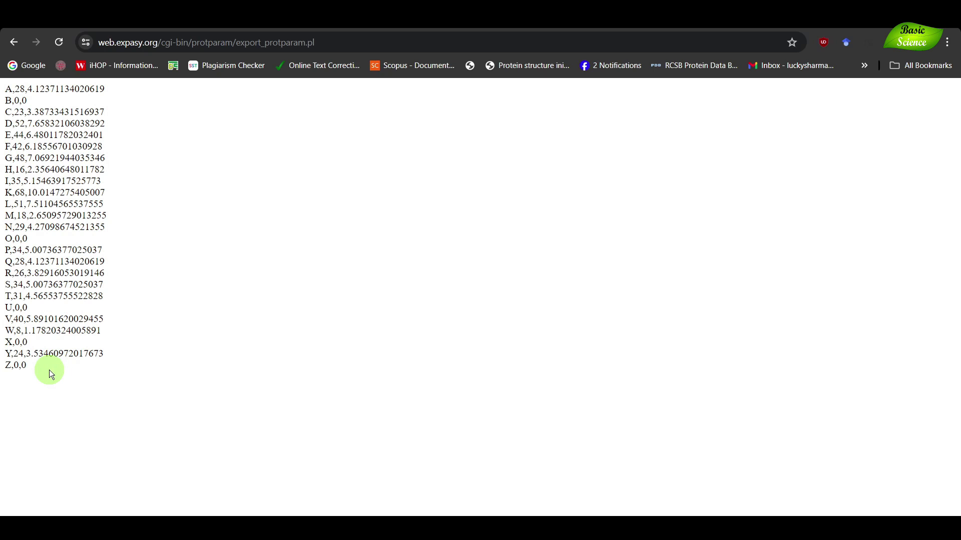
# - Go back from the CSV export to the KPC1_DROME results page and scroll through it
pyautogui.click(14, 42)
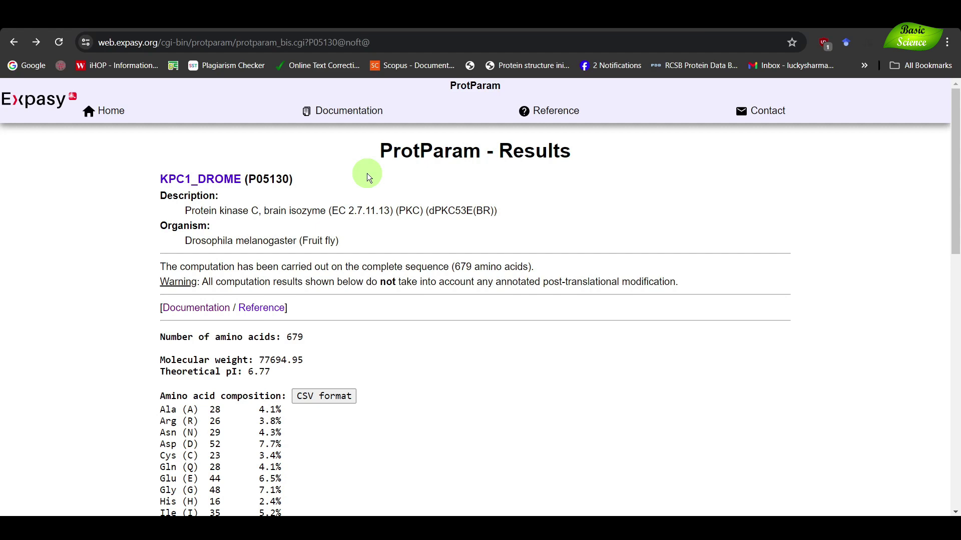
pyautogui.scroll(-15, 367, 173)
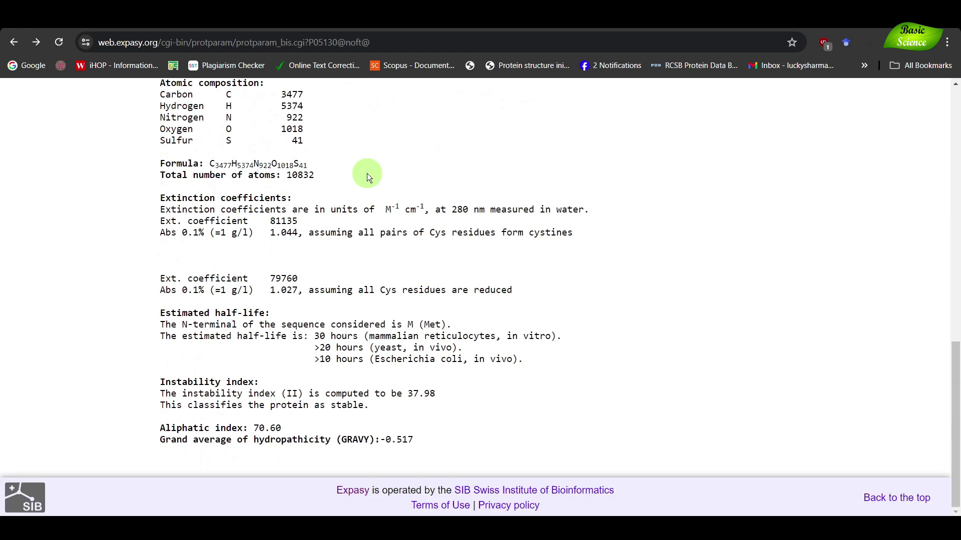
pyautogui.scroll(15, 481, 300)
pyautogui.scroll(1, 481, 304)
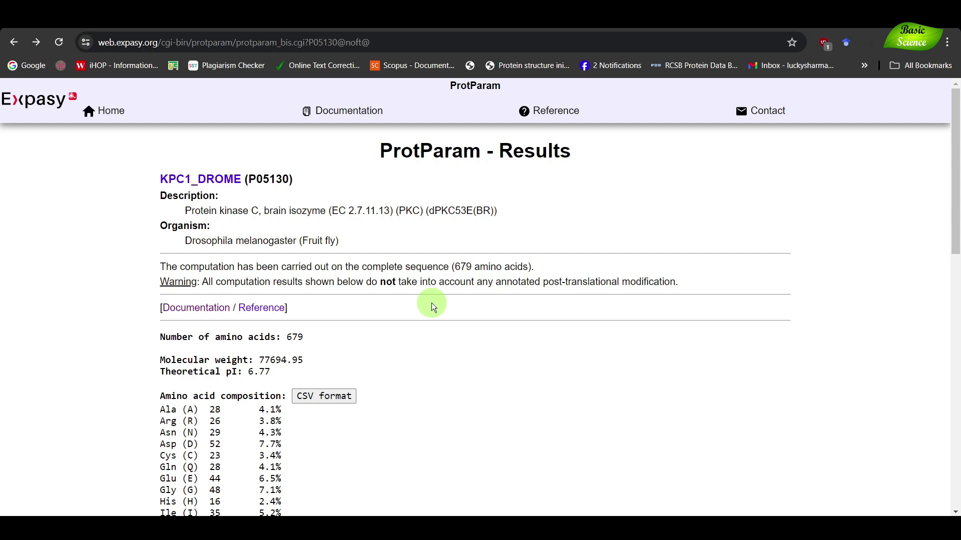
# - Open the ProtParam Documentation page and scroll through the parameter explanations
pyautogui.click(344, 114)
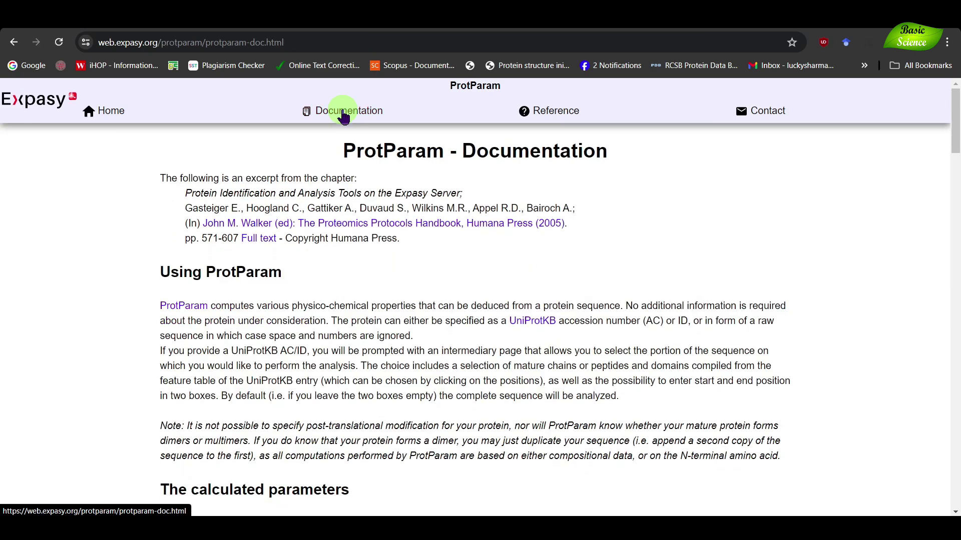
pyautogui.scroll(-1, 260, 408)
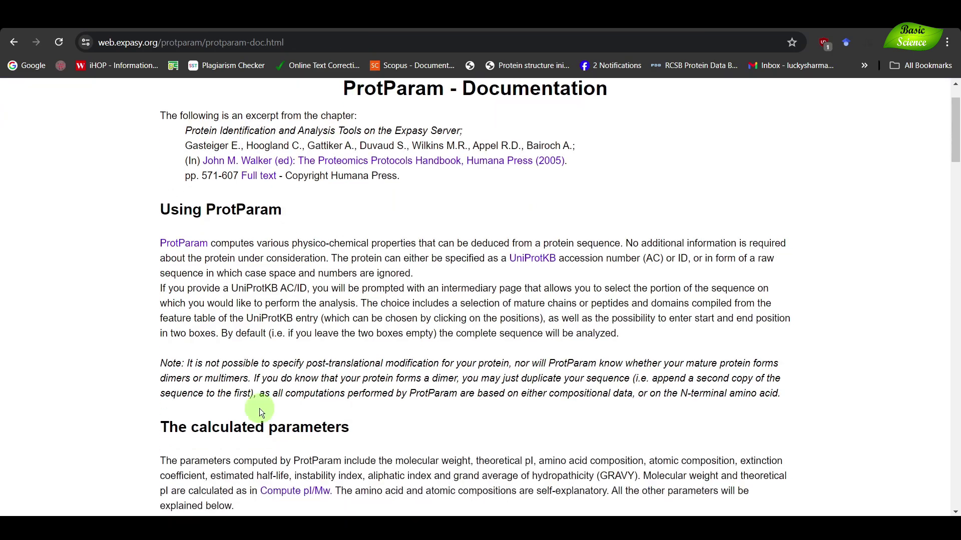
pyautogui.moveTo(356, 431); pyautogui.dragTo(176, 426)
pyautogui.scroll(-3, 292, 410)
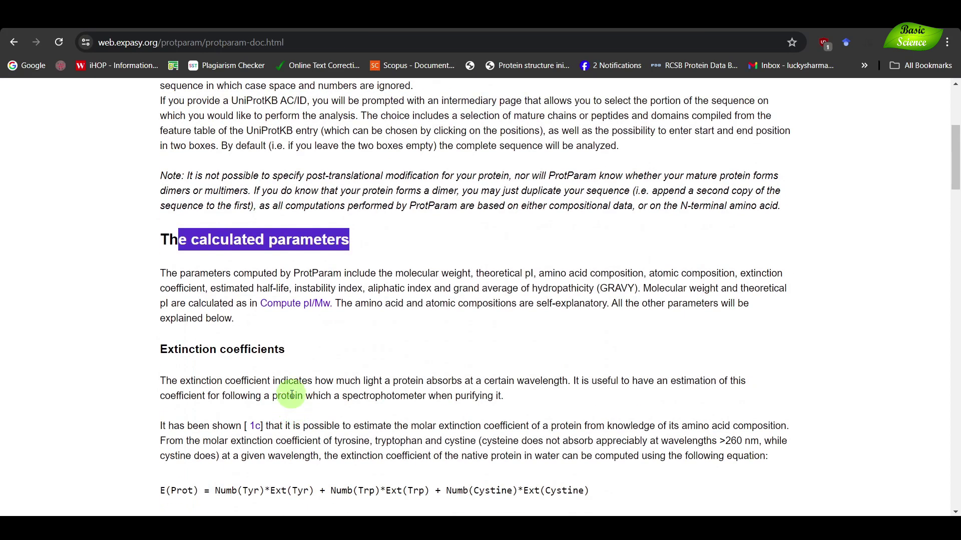
pyautogui.click(285, 352)
pyautogui.scroll(-5, 293, 321)
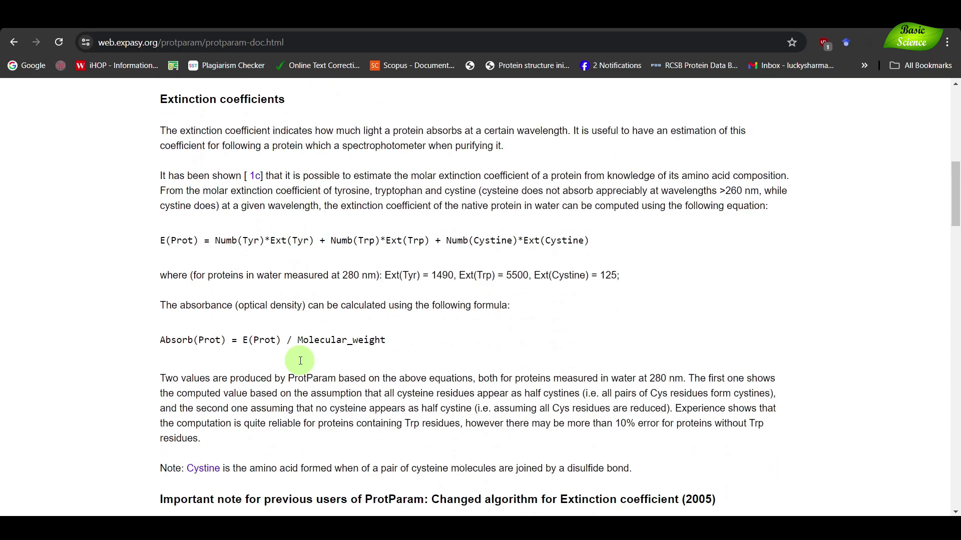
pyautogui.scroll(-5, 142, 355)
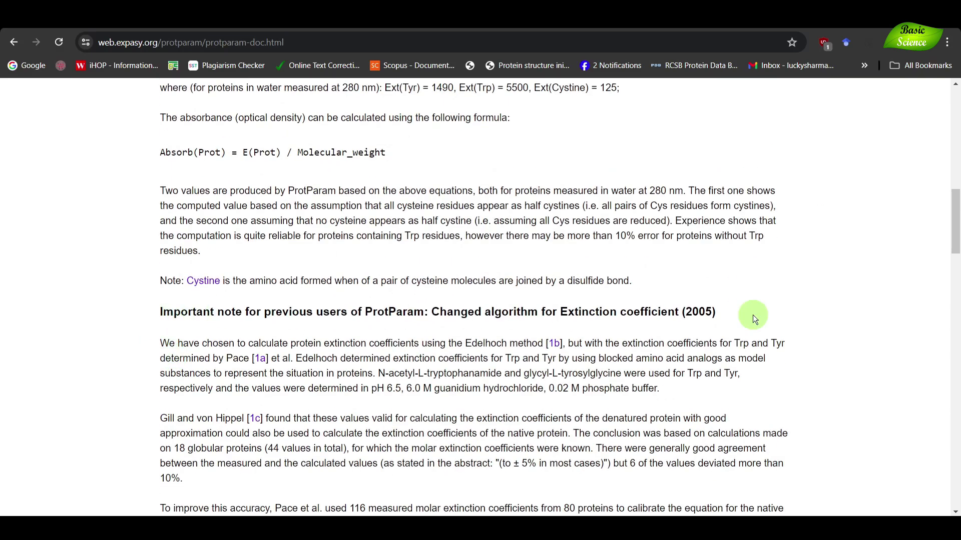
pyautogui.scroll(-10, 120, 270)
pyautogui.scroll(-13, 116, 257)
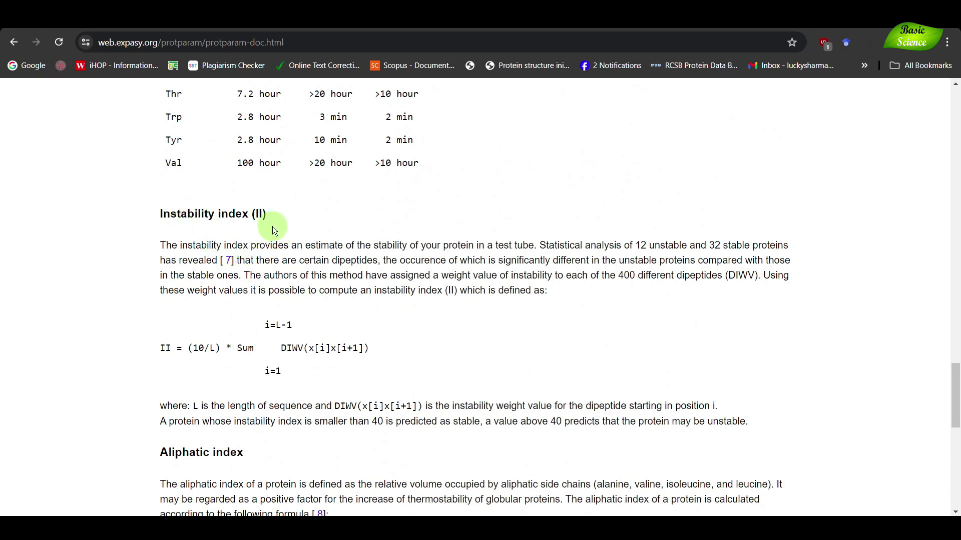
pyautogui.scroll(-5, 273, 227)
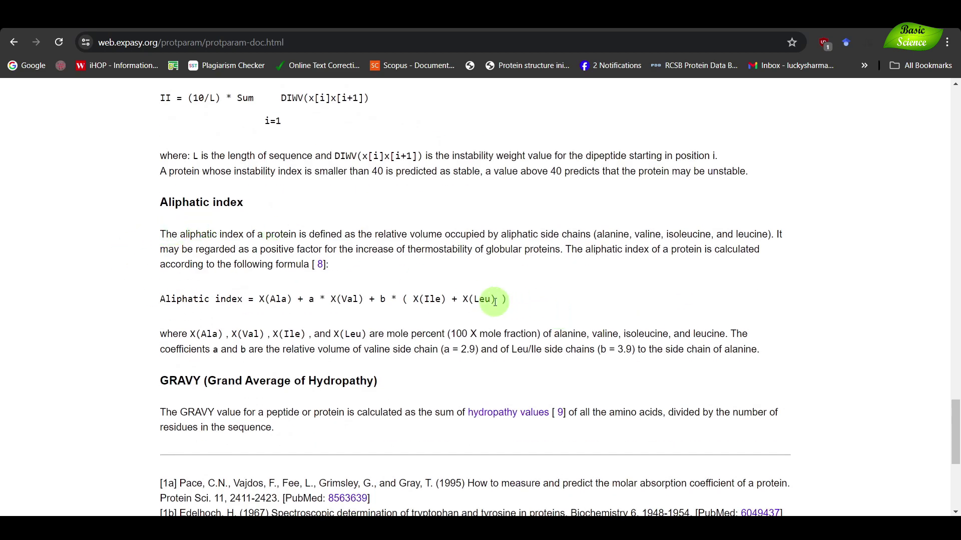
# - Highlight the aliphatic index description and formula, then scroll on to the references
pyautogui.moveTo(502, 235); pyautogui.dragTo(586, 236)
pyautogui.click(645, 235)
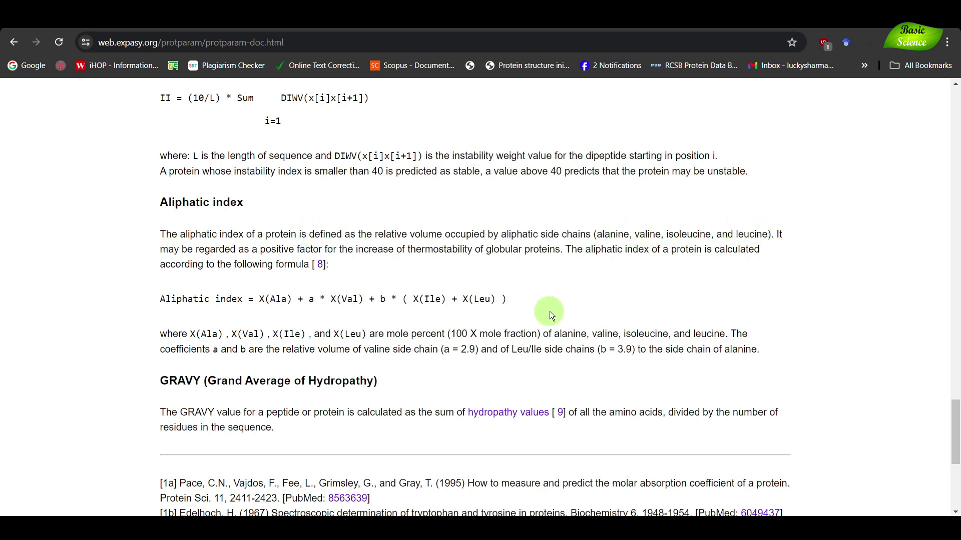
pyautogui.moveTo(515, 301); pyautogui.dragTo(156, 306)
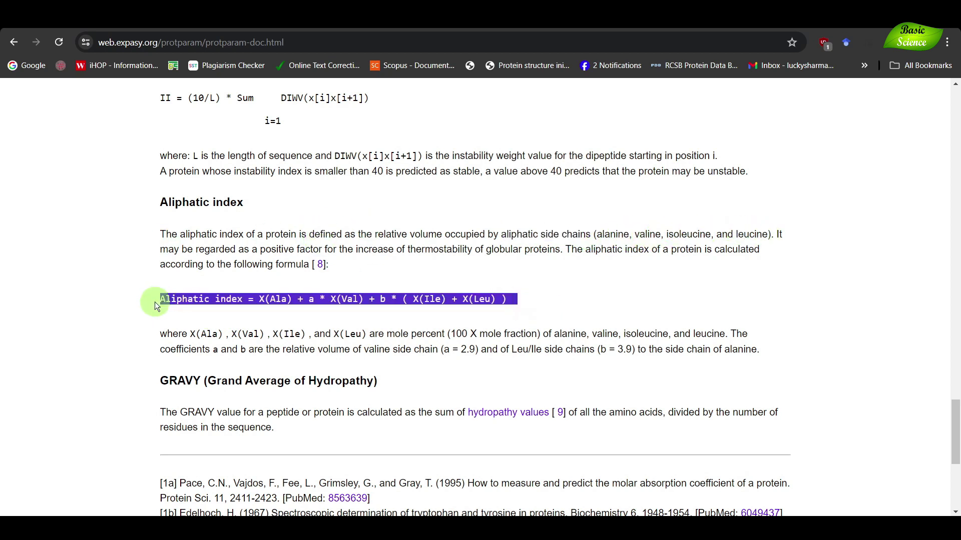
pyautogui.click(551, 319)
pyautogui.scroll(-5, 551, 319)
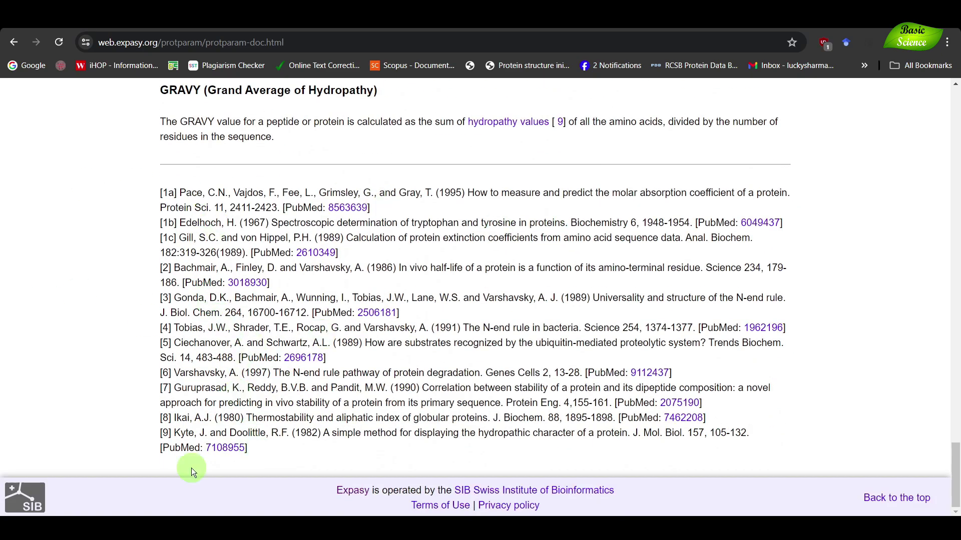
# - Scroll to the top and use the Home link to reach the empty ProtParam entry form
pyautogui.scroll(20, 423, 359)
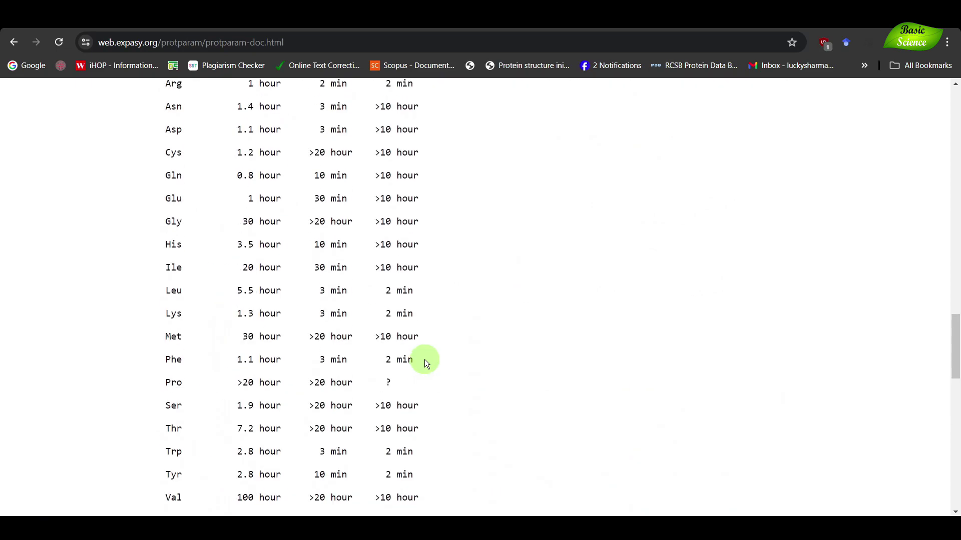
pyautogui.scroll(15, 424, 359)
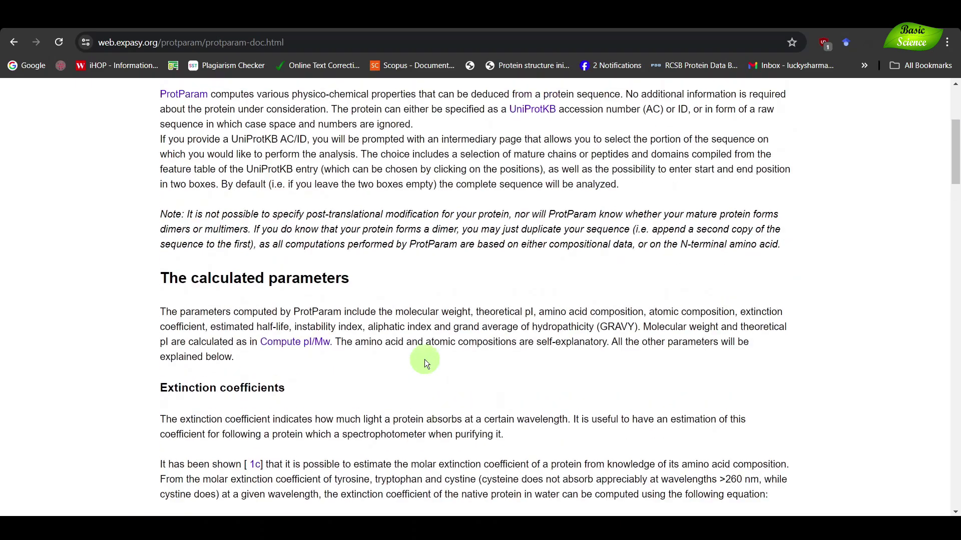
pyautogui.click(104, 111)
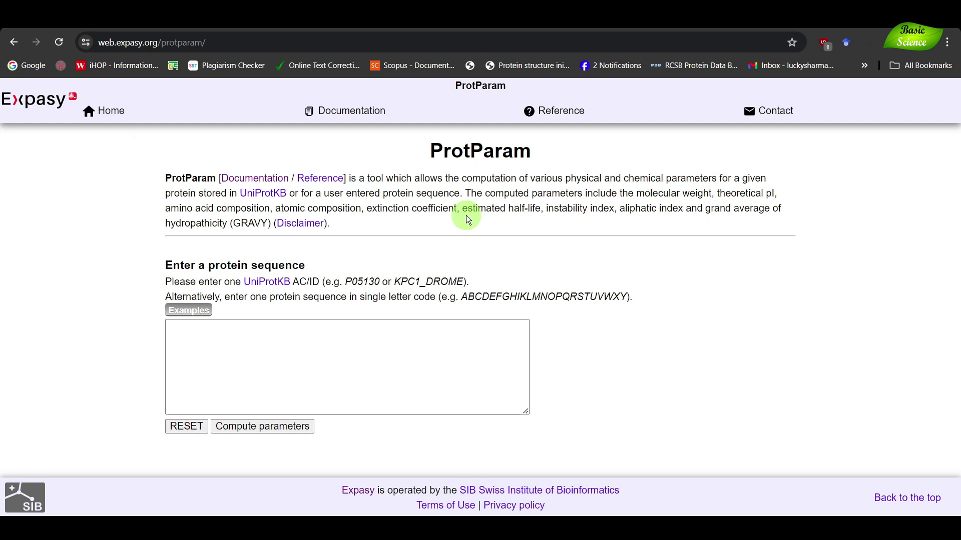
pyautogui.click(115, 113)
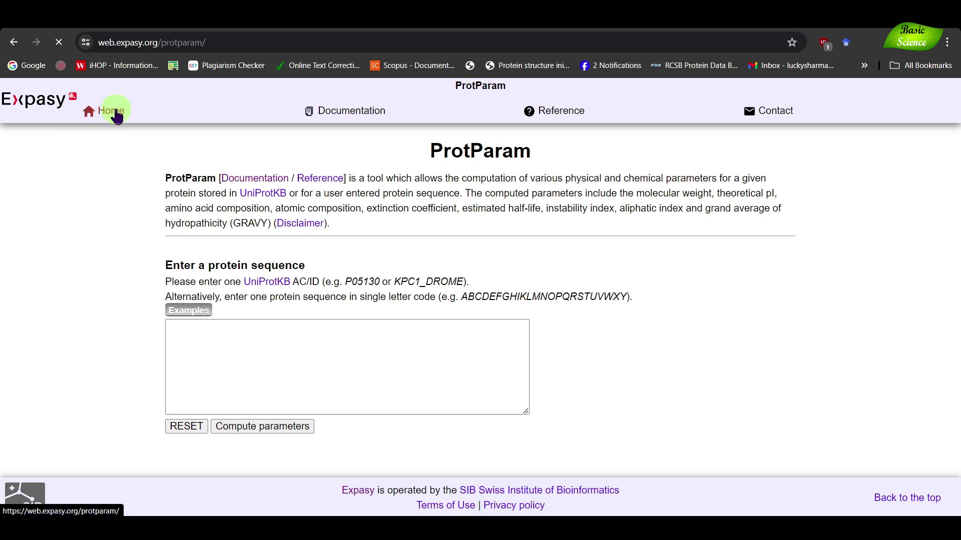